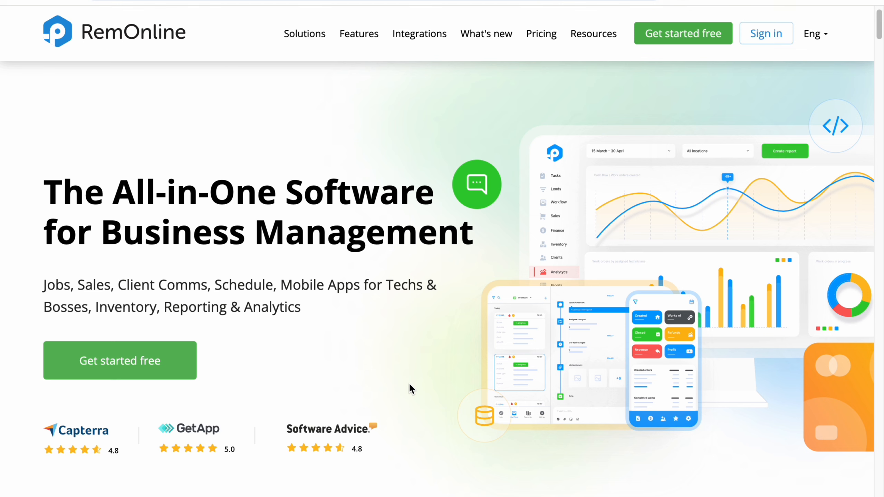
- Browse the Solutions pages for Computer Repairs, Phone Repairs and Service Centers on the RemOnline website
{"action": "mouse_move", "coordinate": [310, 39]}
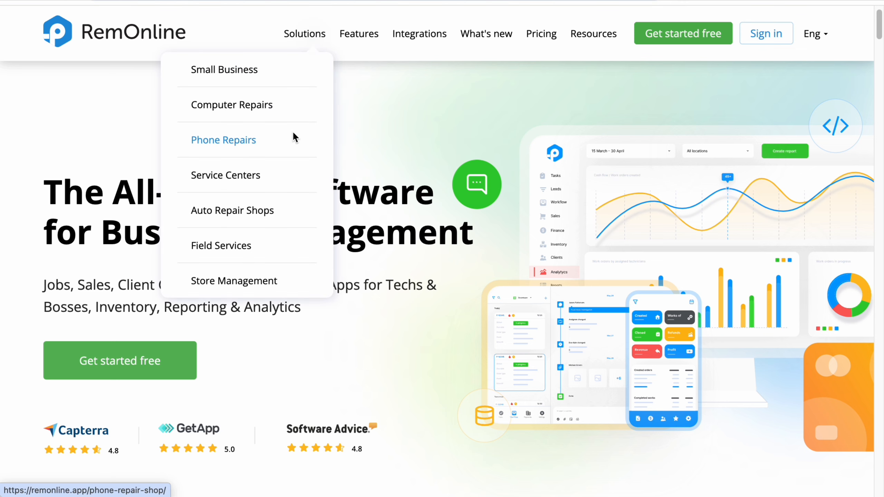
{"action": "left_click", "coordinate": [288, 108]}
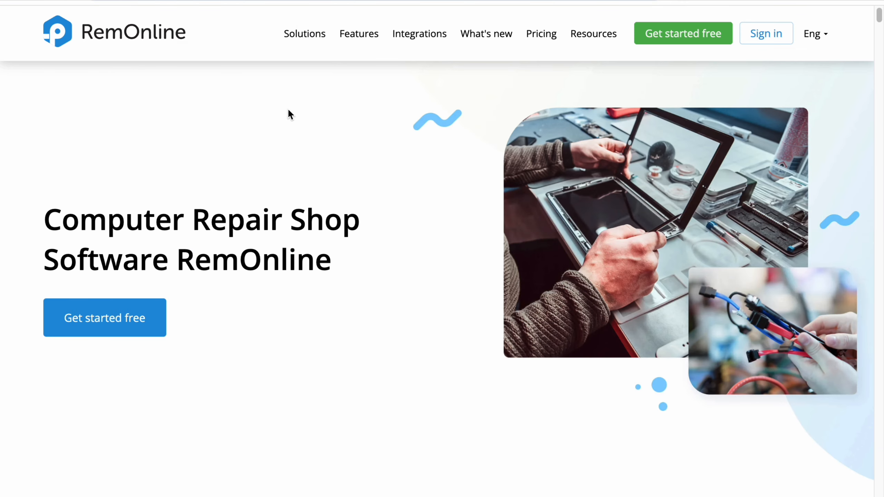
{"action": "mouse_move", "coordinate": [314, 37]}
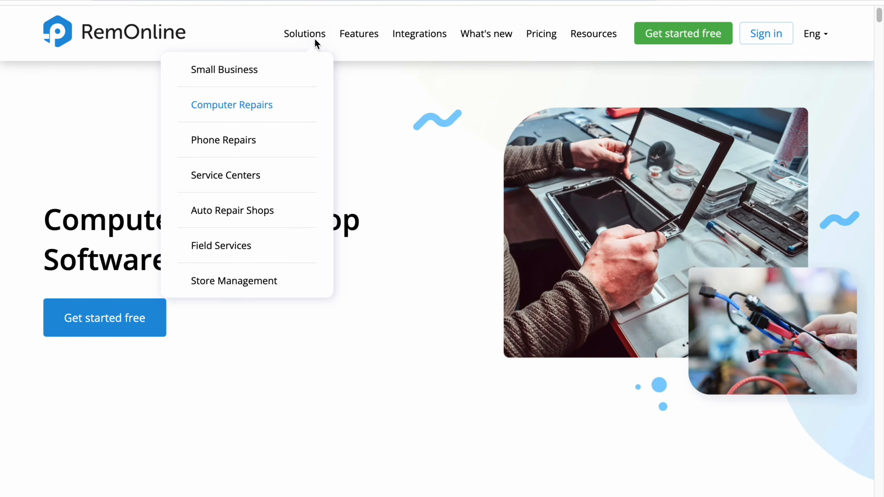
{"action": "left_click", "coordinate": [280, 141]}
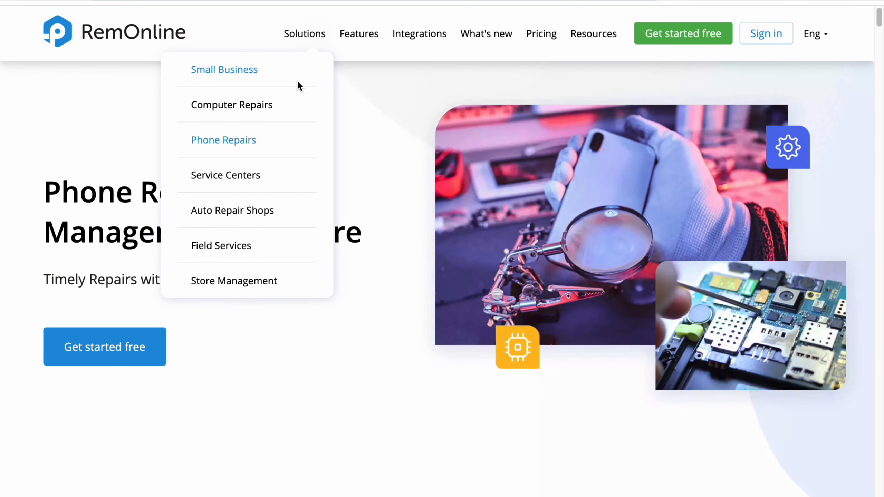
{"action": "left_click", "coordinate": [268, 176]}
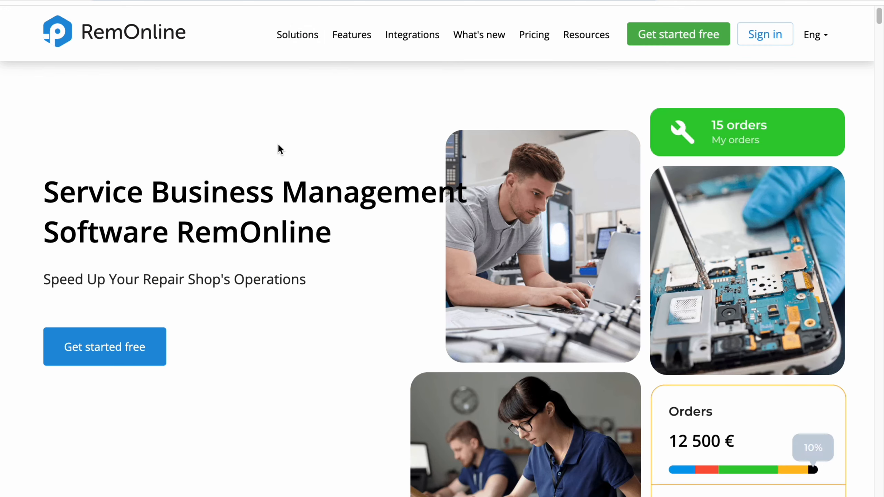
{"action": "scroll", "coordinate": [278, 142], "scroll_direction": "down", "scroll_amount": 10}
{"action": "scroll", "coordinate": [278, 142], "scroll_direction": "down", "scroll_amount": 2}
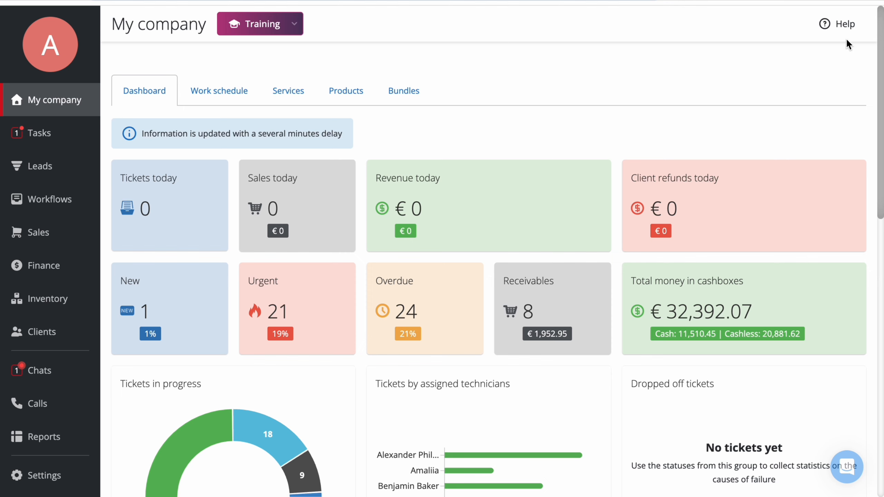
- Toggle the support chat button and Training mode off and back on again
{"action": "left_click", "coordinate": [848, 26]}
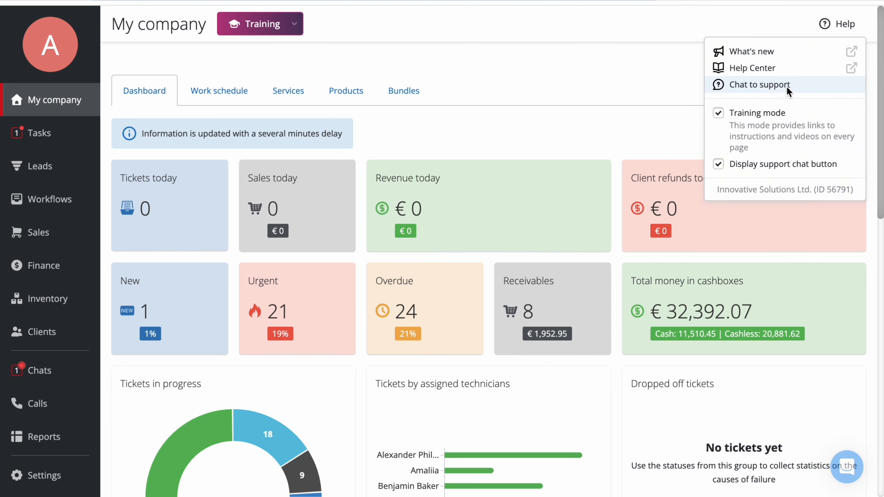
{"action": "left_click", "coordinate": [719, 163]}
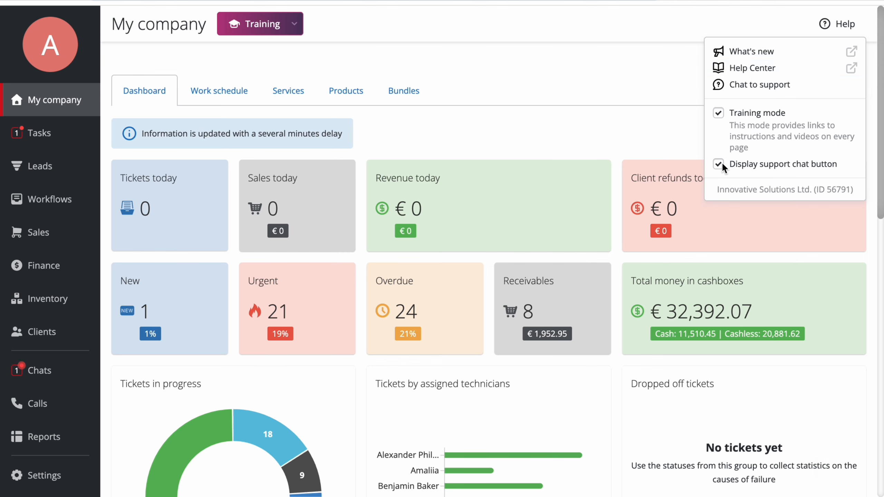
{"action": "left_click", "coordinate": [718, 163]}
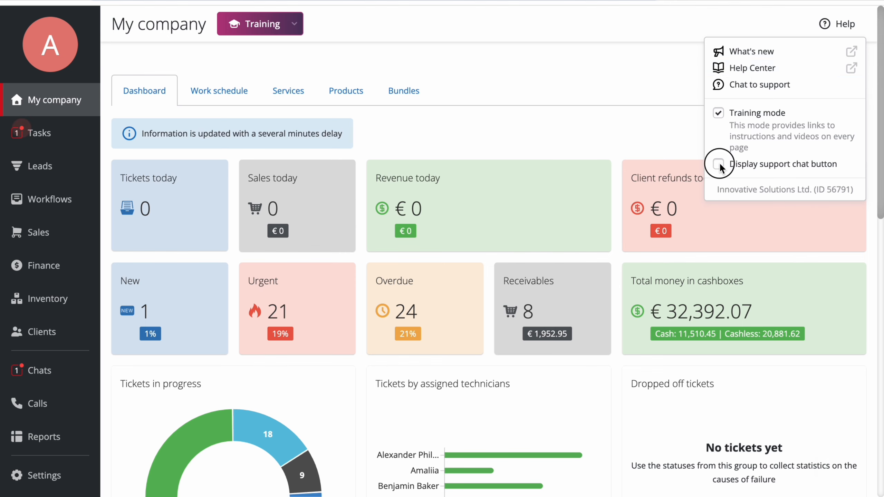
{"action": "left_click", "coordinate": [718, 114]}
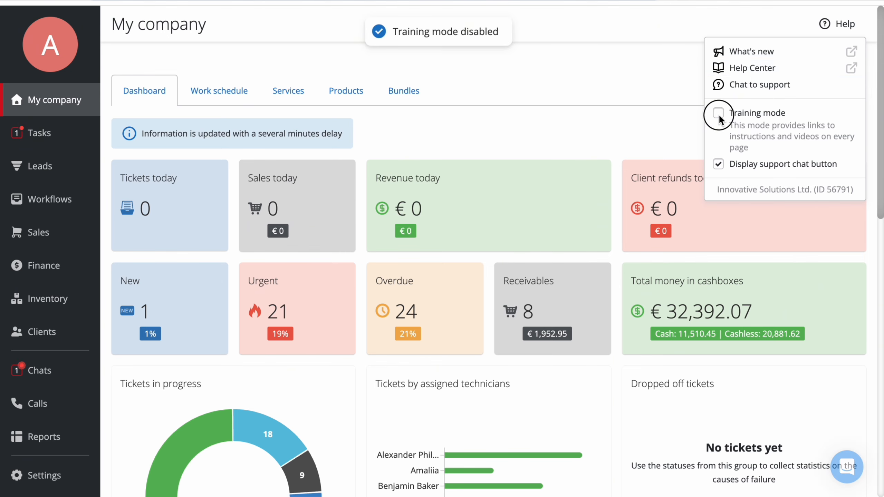
{"action": "left_click", "coordinate": [718, 114]}
- Review the list of Training articles and open the Settings section
{"action": "left_click", "coordinate": [298, 23]}
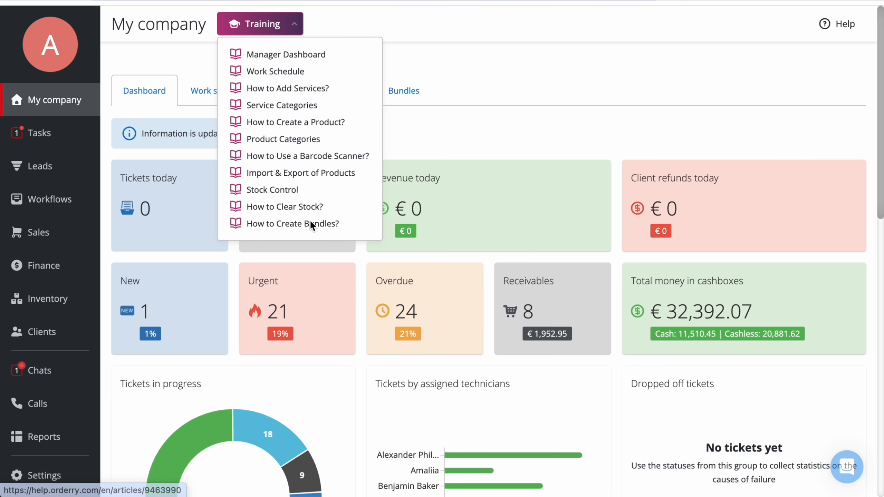
{"action": "left_click", "coordinate": [553, 68]}
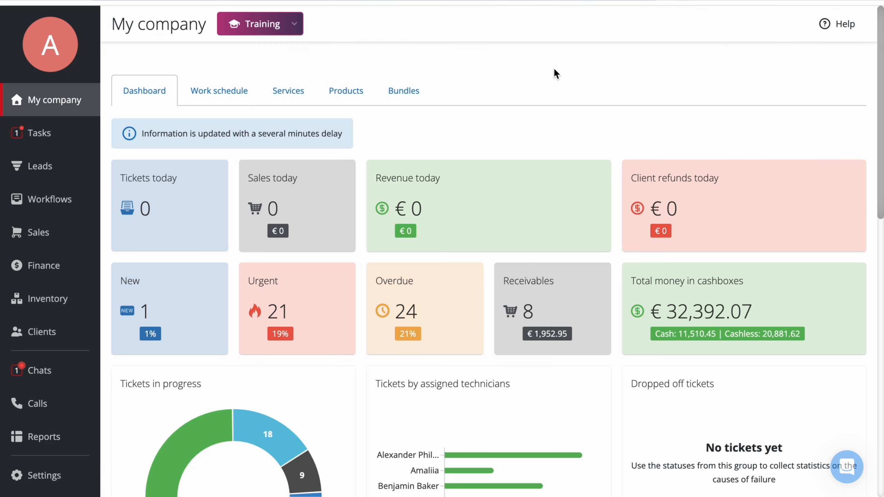
{"action": "left_click", "coordinate": [52, 483]}
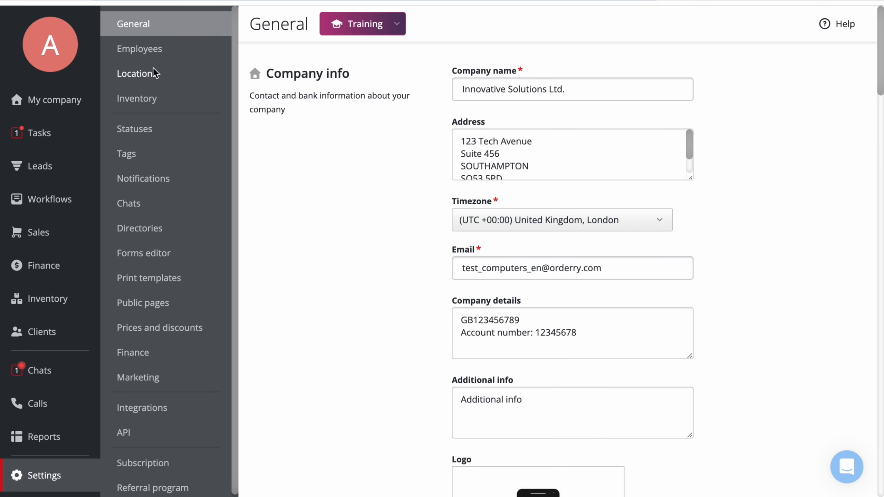
- Review the company info fields and the currency display options on the General settings page
{"action": "left_click", "coordinate": [588, 87]}
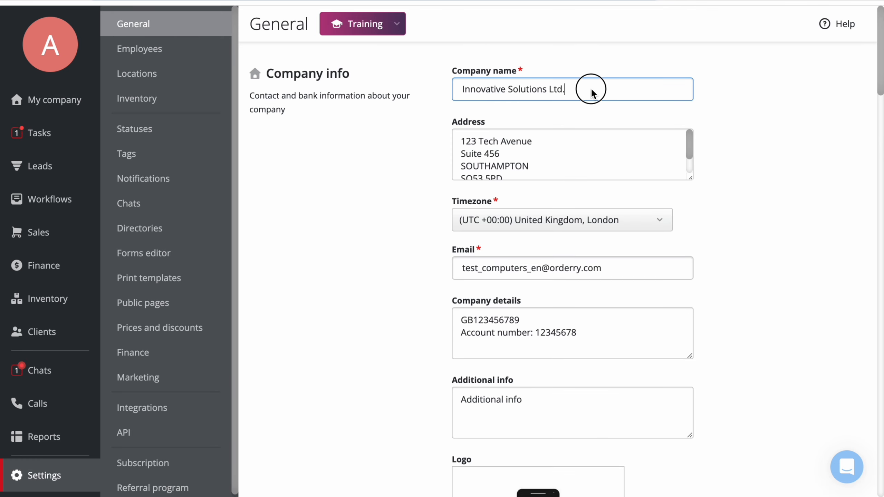
{"action": "scroll", "coordinate": [580, 143], "scroll_direction": "down", "scroll_amount": 1}
{"action": "left_click", "coordinate": [765, 170]}
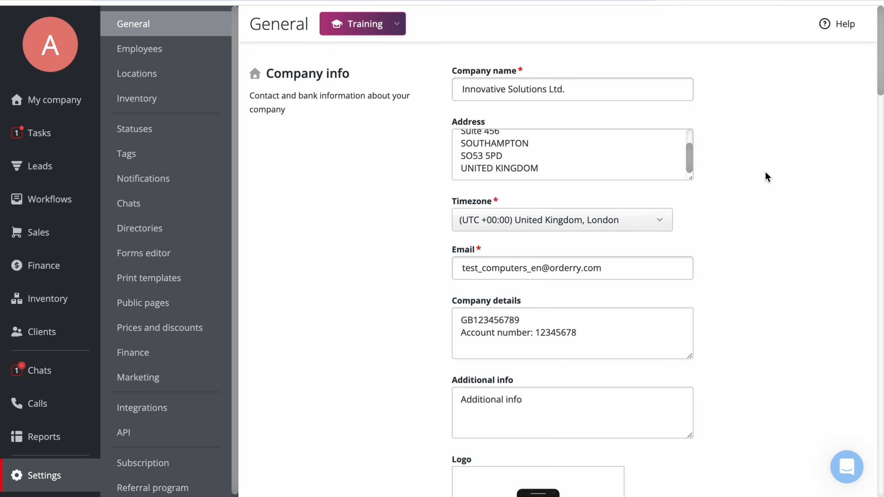
{"action": "scroll", "coordinate": [765, 170], "scroll_direction": "down", "scroll_amount": 5}
{"action": "mouse_move", "coordinate": [572, 346]}
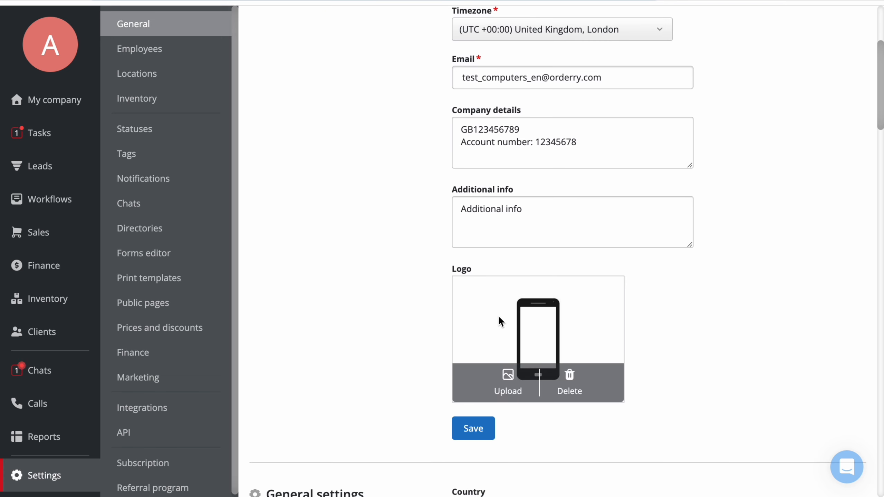
{"action": "scroll", "coordinate": [662, 306], "scroll_direction": "down", "scroll_amount": 5}
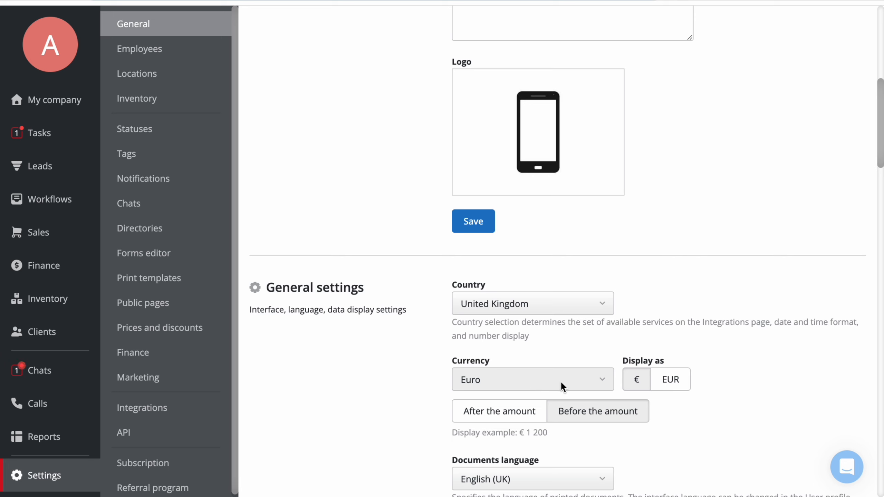
{"action": "left_click", "coordinate": [670, 379]}
{"action": "left_click", "coordinate": [636, 380]}
{"action": "scroll", "coordinate": [686, 215], "scroll_direction": "up", "scroll_amount": 4}
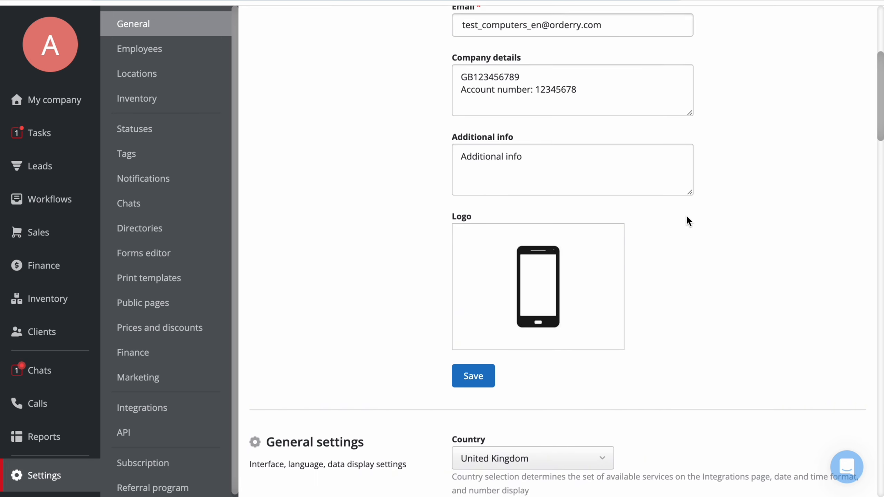
{"action": "scroll", "coordinate": [687, 214], "scroll_direction": "up", "scroll_amount": 1}
{"action": "left_click", "coordinate": [649, 134]}
{"action": "left_click", "coordinate": [648, 195]}
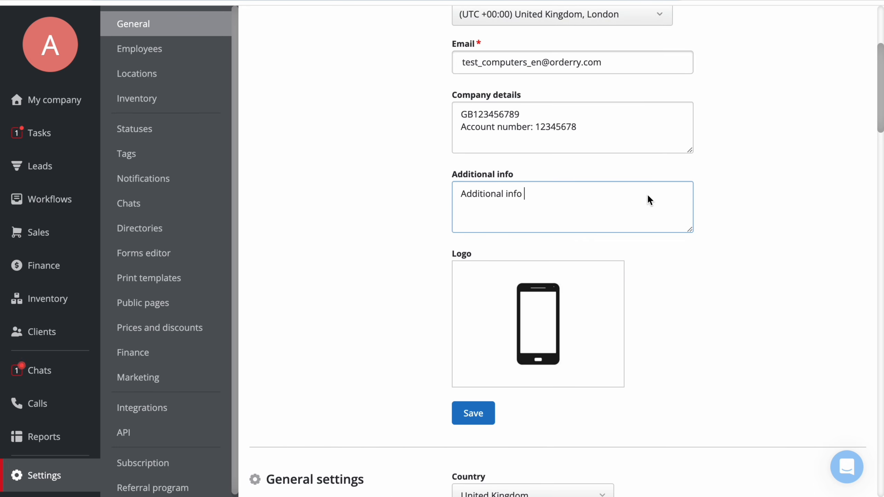
{"action": "left_click", "coordinate": [703, 196]}
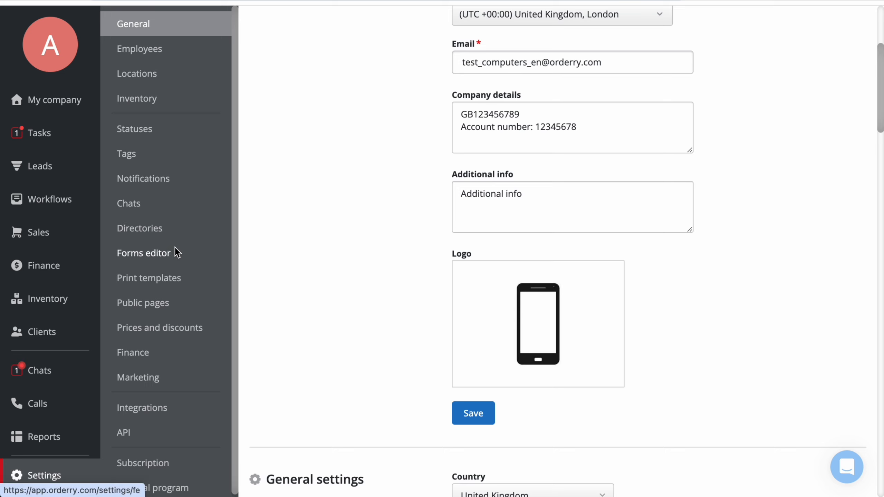
- Open the print templates and inspect the header table of the Quote template
{"action": "left_click", "coordinate": [185, 282]}
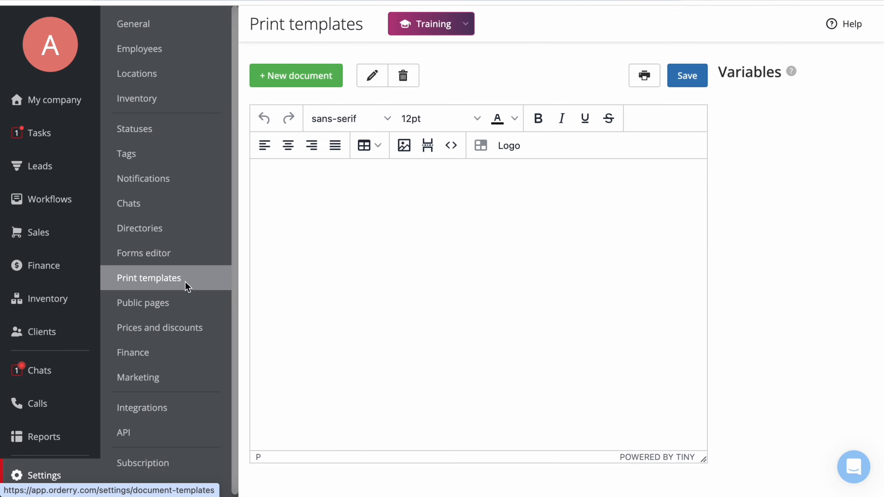
{"action": "scroll", "coordinate": [500, 168], "scroll_direction": "down", "scroll_amount": 5}
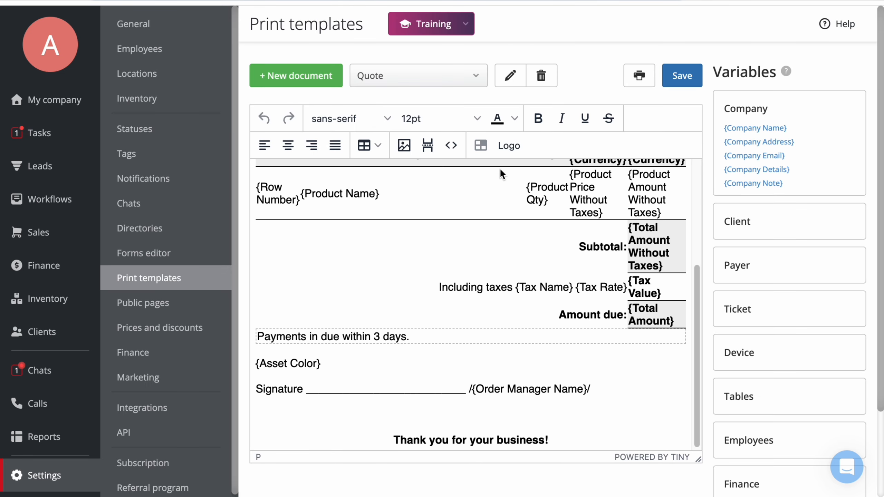
{"action": "scroll", "coordinate": [500, 167], "scroll_direction": "up", "scroll_amount": 5}
{"action": "left_click", "coordinate": [611, 173]}
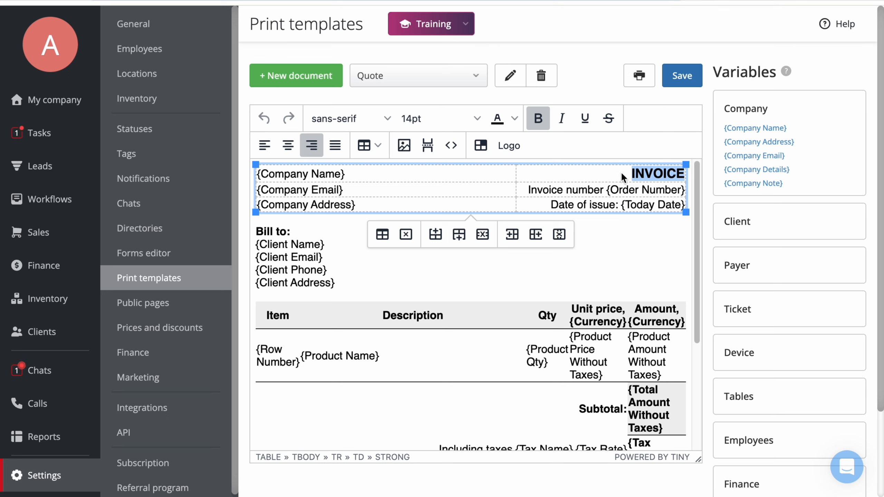
{"action": "left_click_drag", "start_coordinate": [366, 174], "coordinate": [345, 174]}
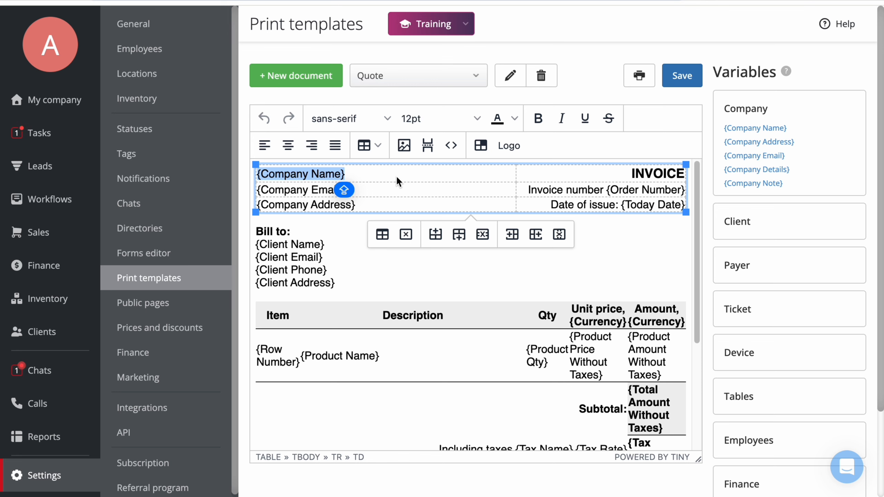
- Switch to the Work order print template, apply the Logo option and save the template
{"action": "left_click", "coordinate": [465, 76]}
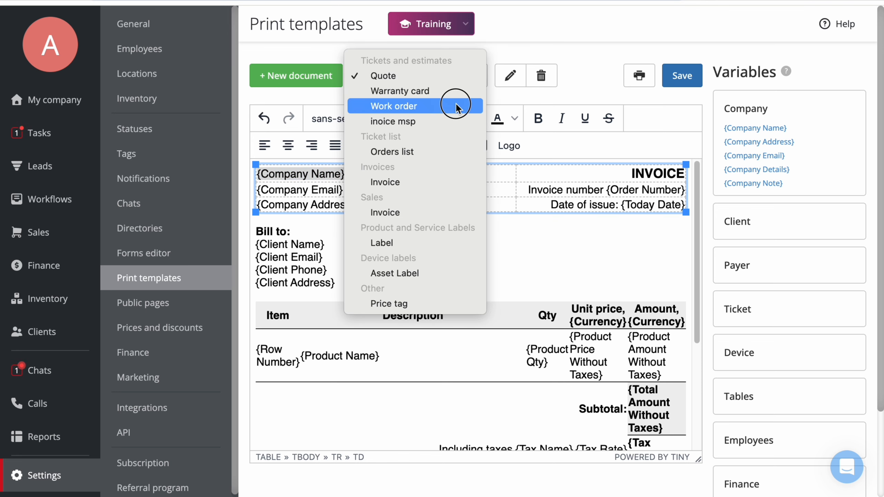
{"action": "left_click", "coordinate": [454, 106]}
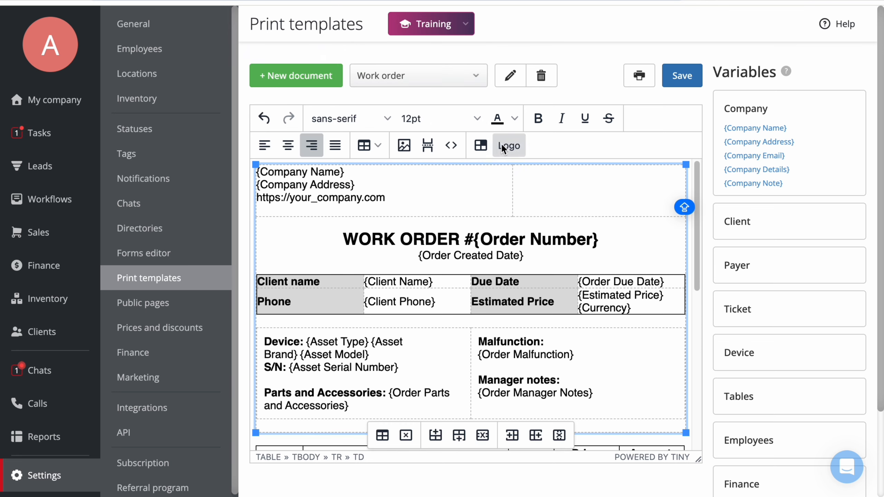
{"action": "left_click", "coordinate": [502, 144]}
{"action": "left_click", "coordinate": [679, 81]}
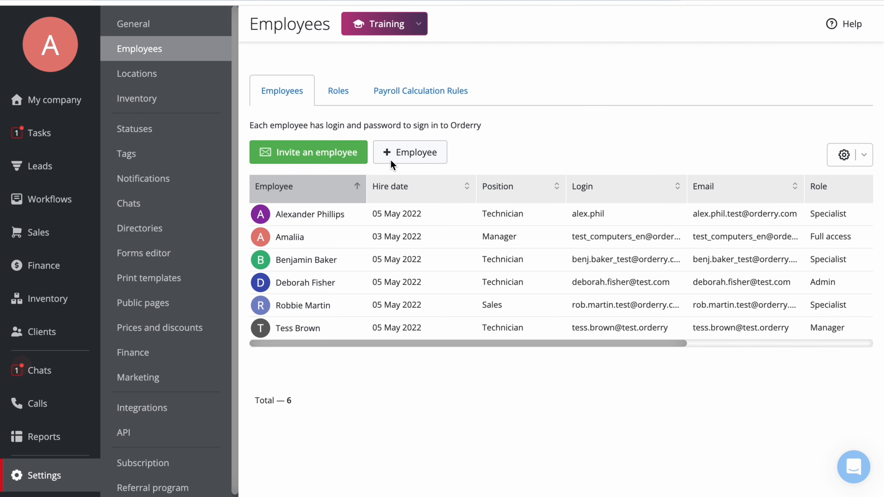
- Open a new employee form, look through its fields and role options, and close it without saving
{"action": "left_click", "coordinate": [422, 159]}
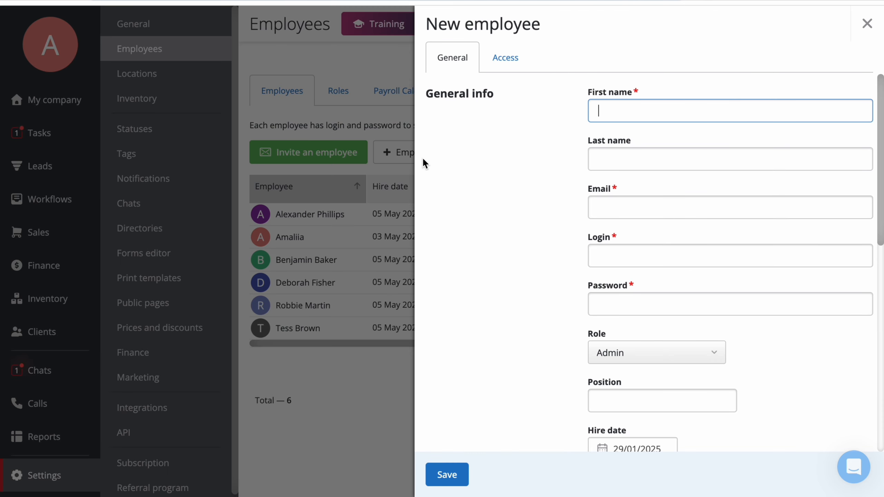
{"action": "key", "text": "Tab"}
{"action": "key", "text": "Tab"}
{"action": "key", "text": "Tab"}
{"action": "key", "text": "Tab"}
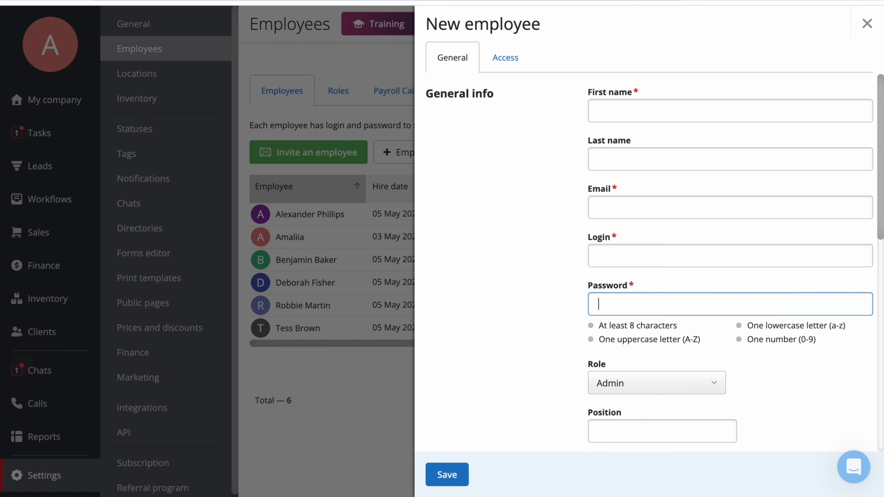
{"action": "scroll", "coordinate": [520, 195], "scroll_direction": "down", "scroll_amount": 5}
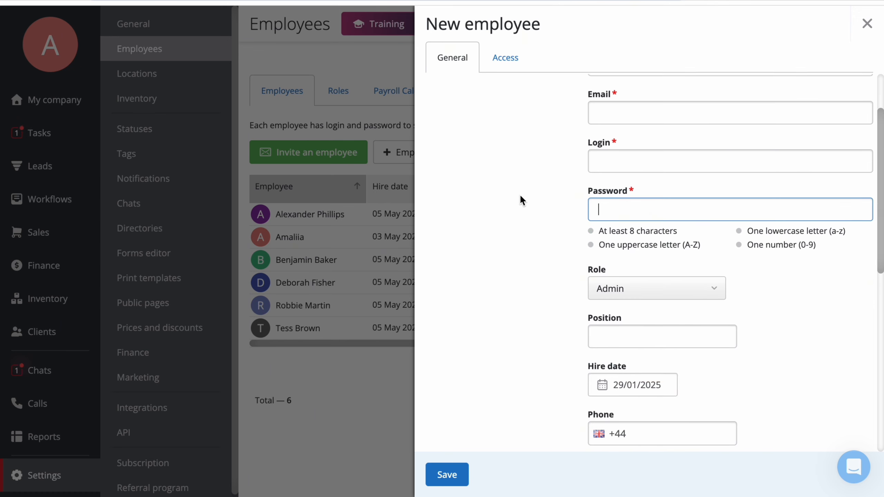
{"action": "left_click", "coordinate": [672, 228]}
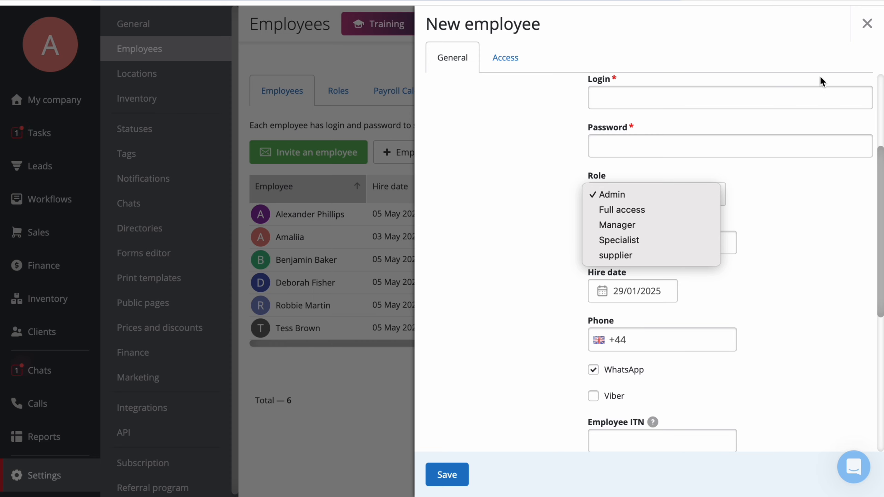
{"action": "left_click", "coordinate": [865, 26]}
{"action": "left_click", "coordinate": [864, 25]}
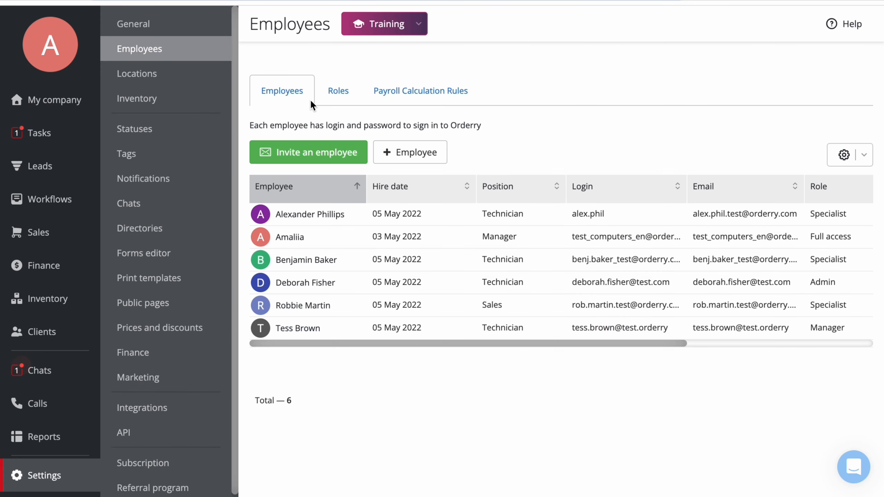
- Open the Specialist role under Roles and review its permission settings
{"action": "left_click", "coordinate": [334, 100]}
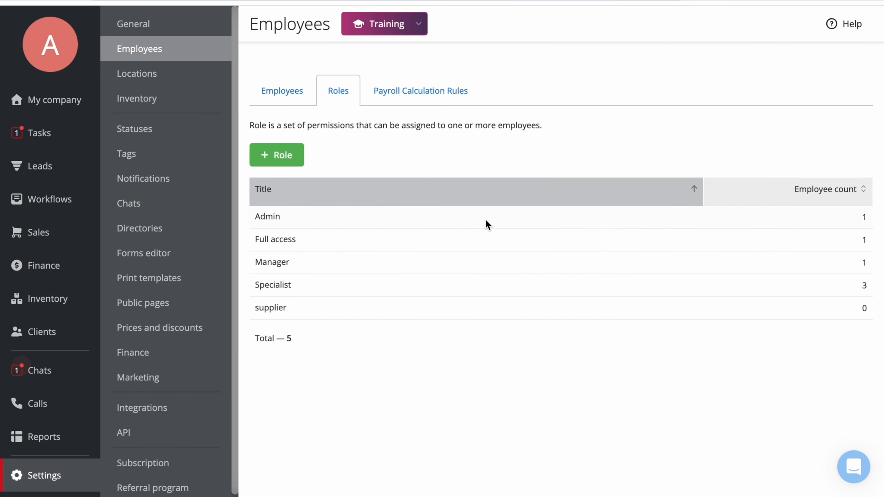
{"action": "left_click", "coordinate": [494, 285]}
{"action": "scroll", "coordinate": [500, 283], "scroll_direction": "down", "scroll_amount": 15}
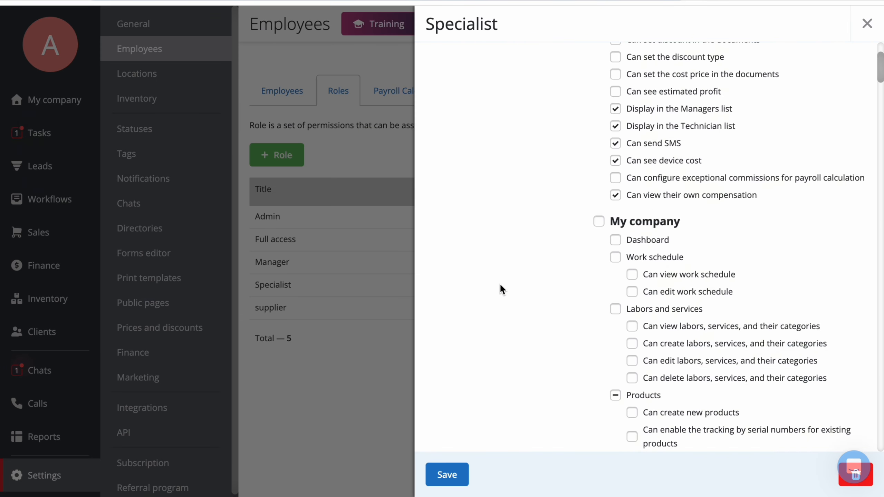
{"action": "scroll", "coordinate": [500, 283], "scroll_direction": "up", "scroll_amount": 1}
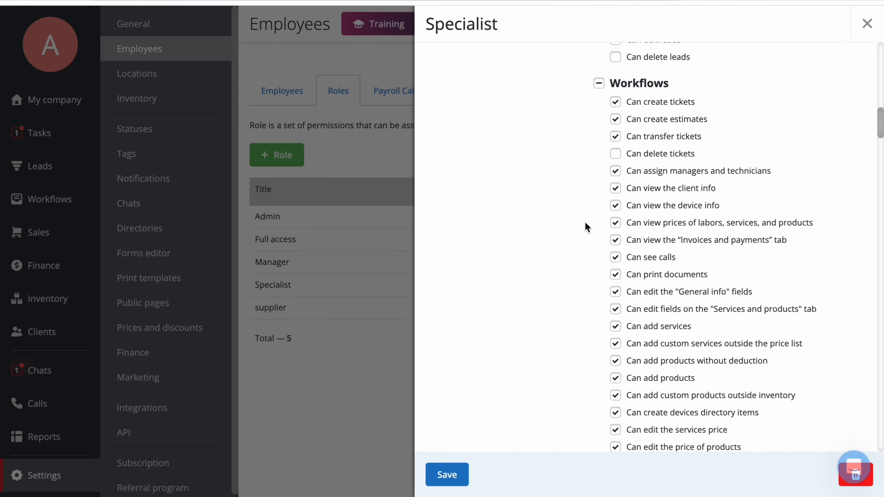
- Scroll through the remaining Specialist permissions, clearing the Finance group, and close the role panel without saving
{"action": "scroll", "coordinate": [531, 240], "scroll_direction": "down", "scroll_amount": 10}
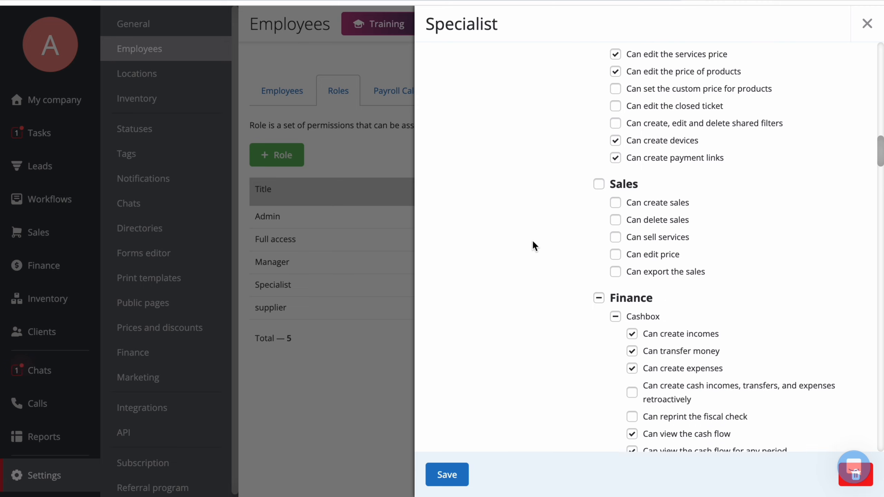
{"action": "left_click", "coordinate": [599, 270]}
{"action": "scroll", "coordinate": [486, 268], "scroll_direction": "down", "scroll_amount": 12}
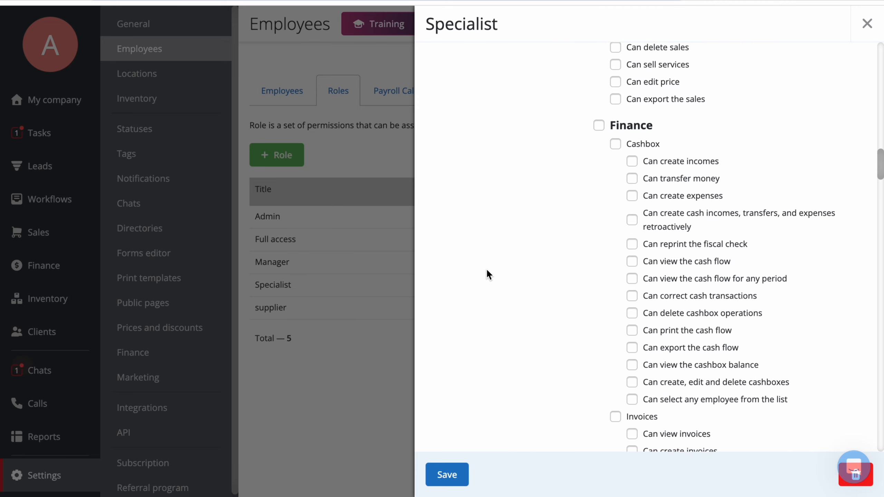
{"action": "scroll", "coordinate": [487, 268], "scroll_direction": "down", "scroll_amount": 4}
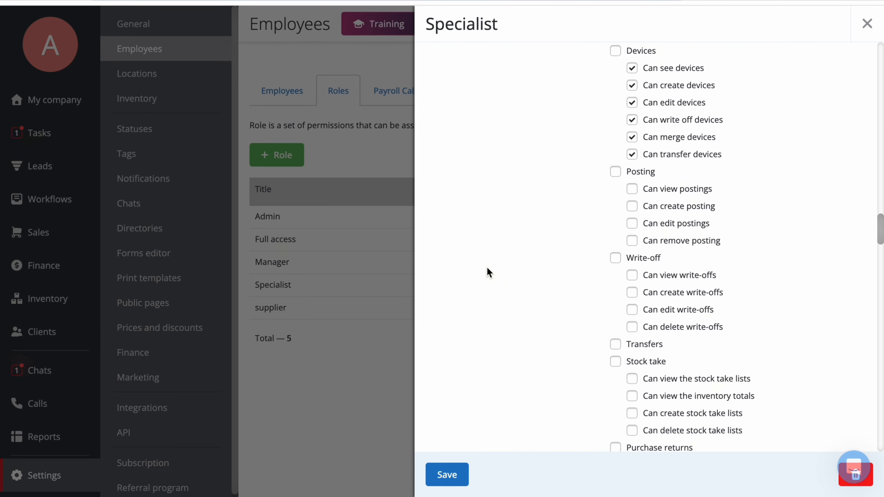
{"action": "left_click", "coordinate": [866, 24]}
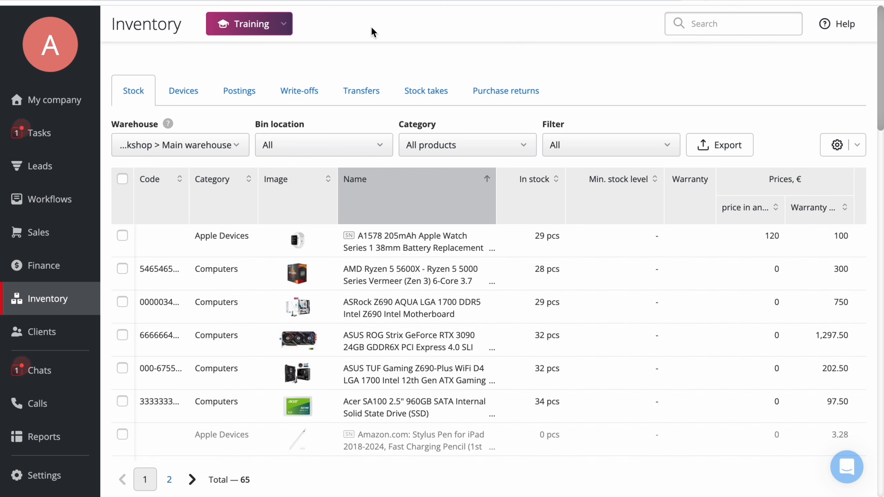
- Start a new inventory posting and choose Computers Systems LTD as the supplier
{"action": "left_click", "coordinate": [244, 95]}
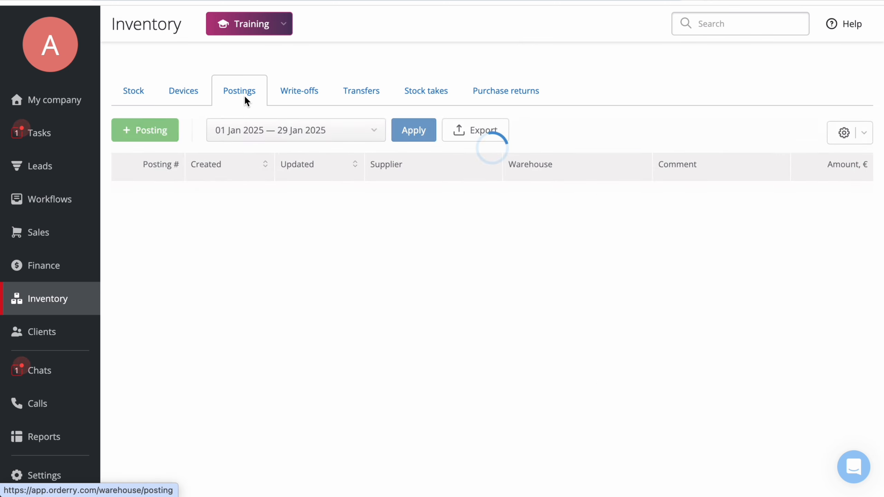
{"action": "left_click", "coordinate": [138, 133]}
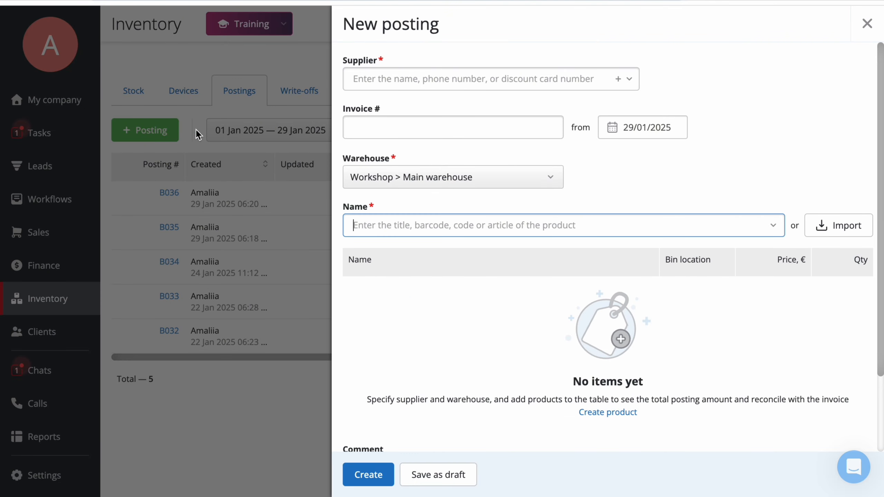
{"action": "left_click", "coordinate": [554, 78]}
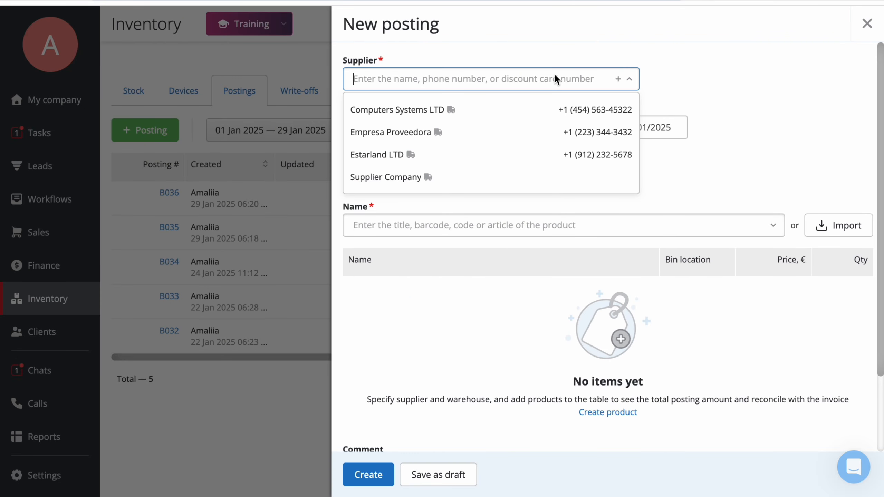
{"action": "left_click", "coordinate": [549, 112]}
{"action": "left_click", "coordinate": [553, 249]}
{"action": "left_click", "coordinate": [668, 272]}
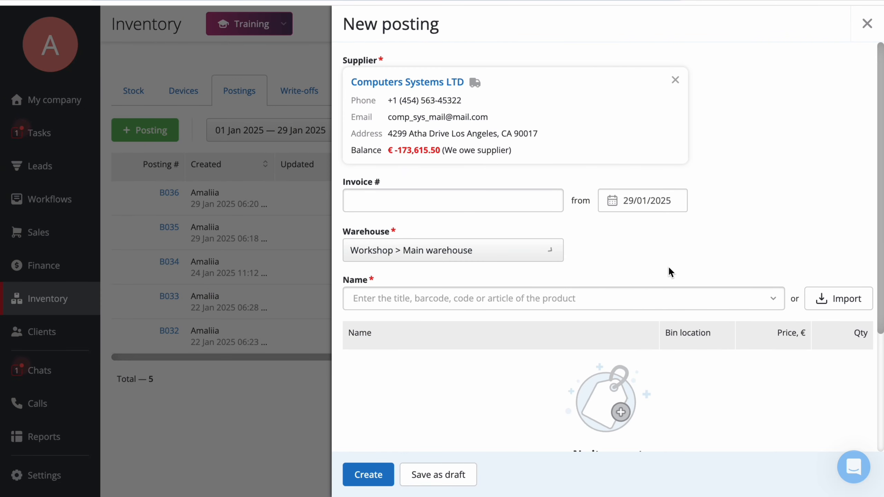
- Paste the product name Front Cover Glass for Apple Watch Series 7 [41mm] and start creating it as a new product
{"action": "left_click", "coordinate": [637, 299]}
{"action": "type", "text": "Front Cover Glass for Apple Watch Series 7 [41mm]"}
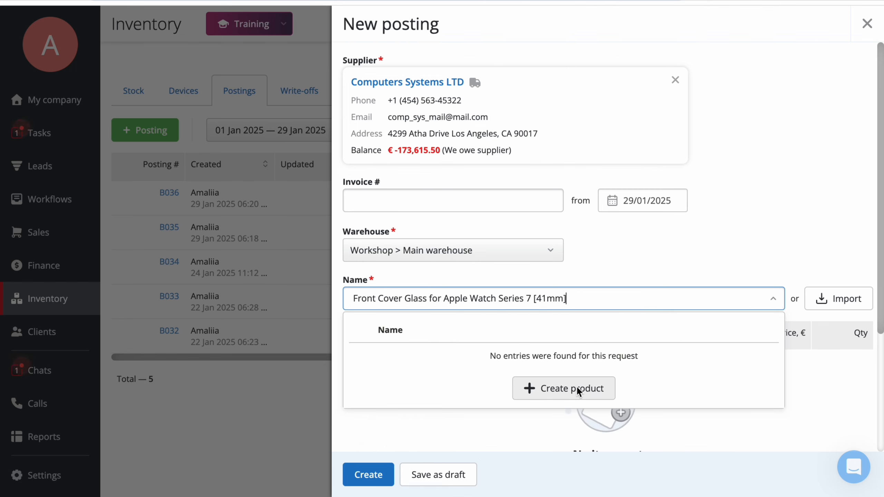
{"action": "left_click", "coordinate": [585, 391]}
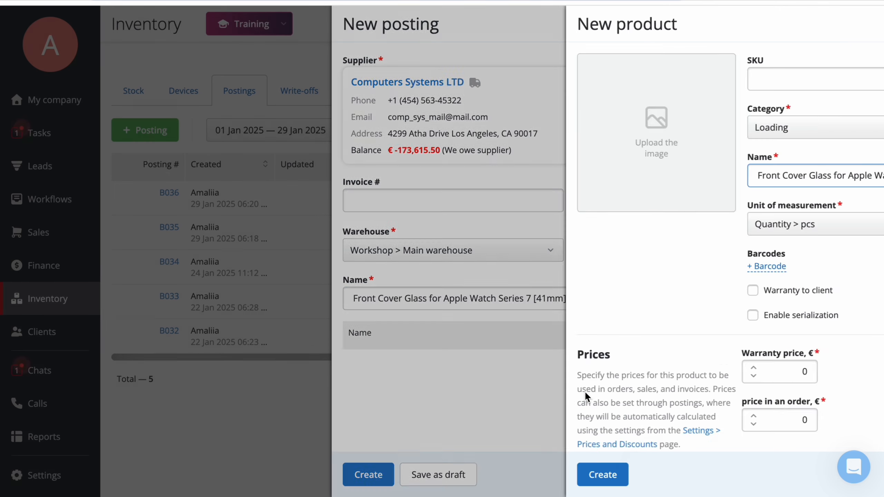
- Set the new product's category to Apple Devices and upload a product image from the Desktop
{"action": "left_click", "coordinate": [672, 126]}
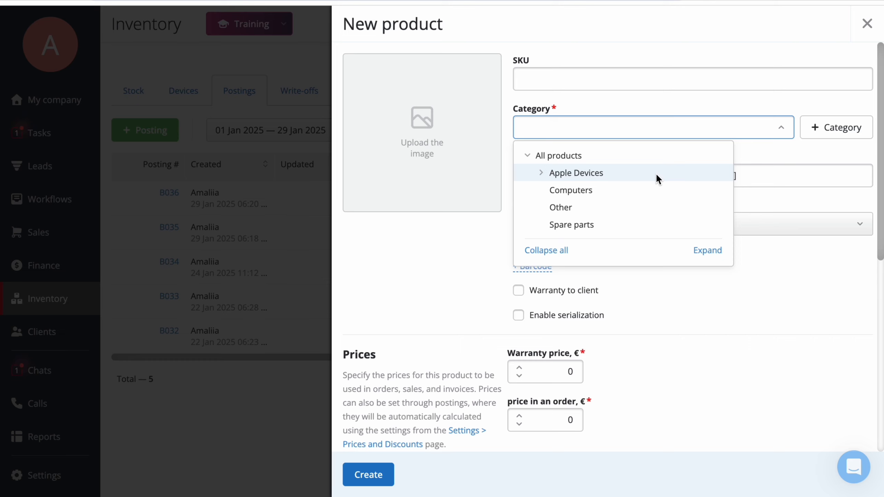
{"action": "left_click", "coordinate": [656, 173]}
{"action": "left_click", "coordinate": [478, 132]}
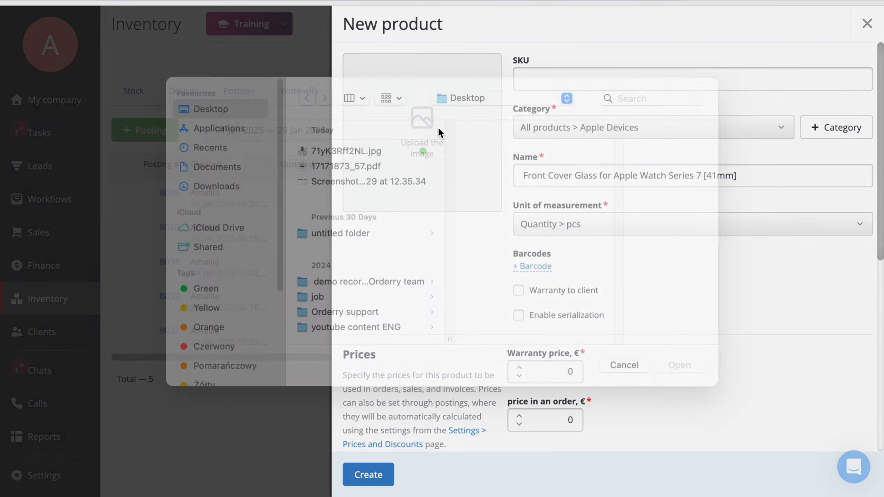
{"action": "double_click", "coordinate": [333, 171]}
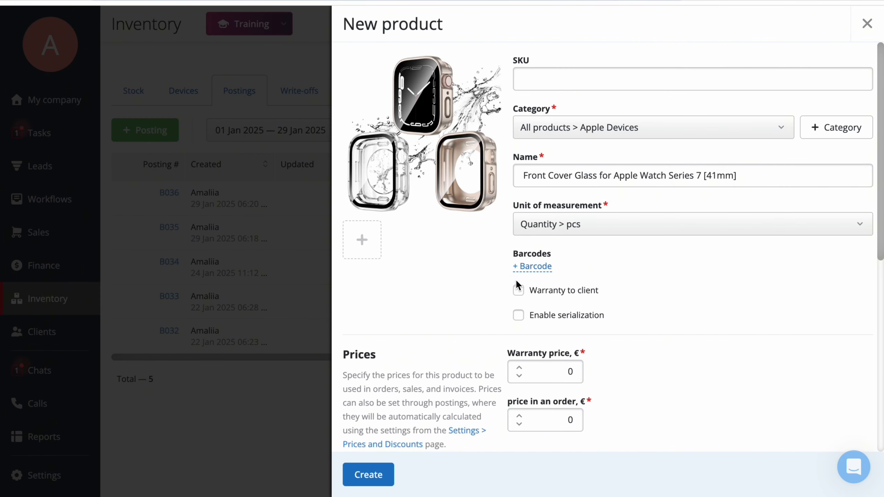
- Add a generated EAN-13 barcode to the new product
{"action": "left_click", "coordinate": [532, 266]}
{"action": "left_click", "coordinate": [495, 275]}
{"action": "left_click", "coordinate": [368, 313]}
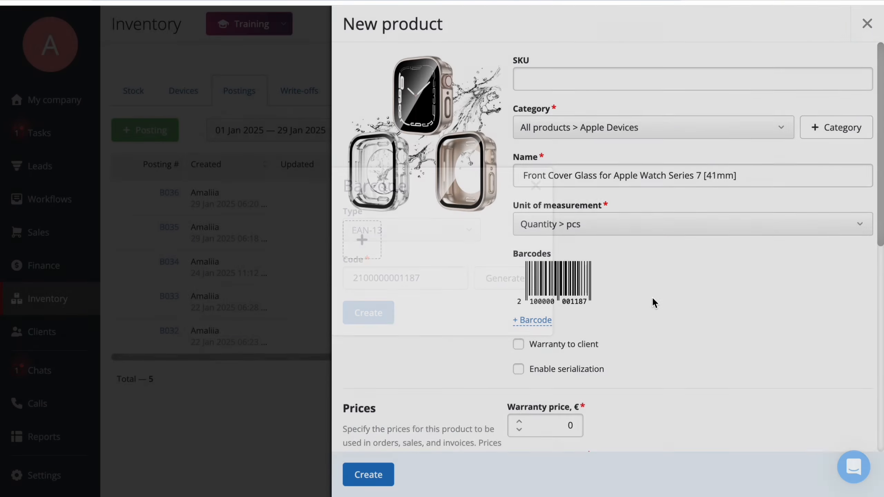
- Create the new Front Cover Glass product
{"action": "scroll", "coordinate": [653, 302], "scroll_direction": "down", "scroll_amount": 3}
{"action": "left_click", "coordinate": [518, 230]}
{"action": "left_click", "coordinate": [518, 230]}
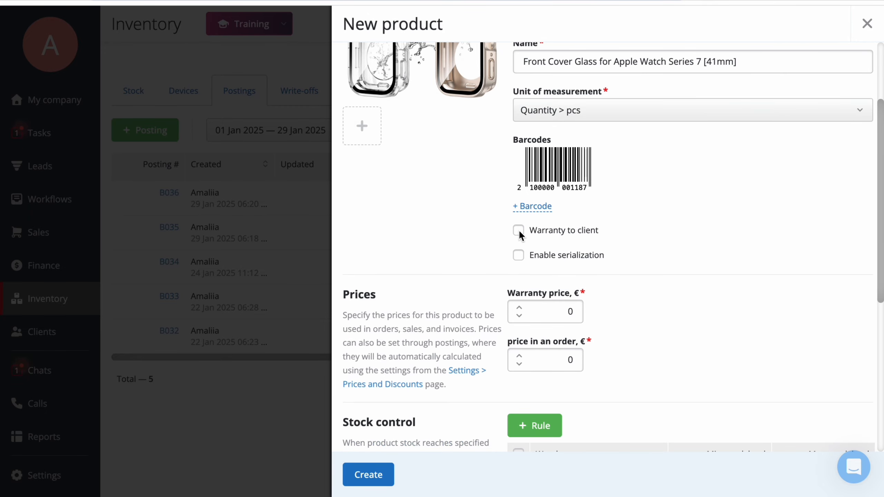
{"action": "left_click", "coordinate": [372, 475]}
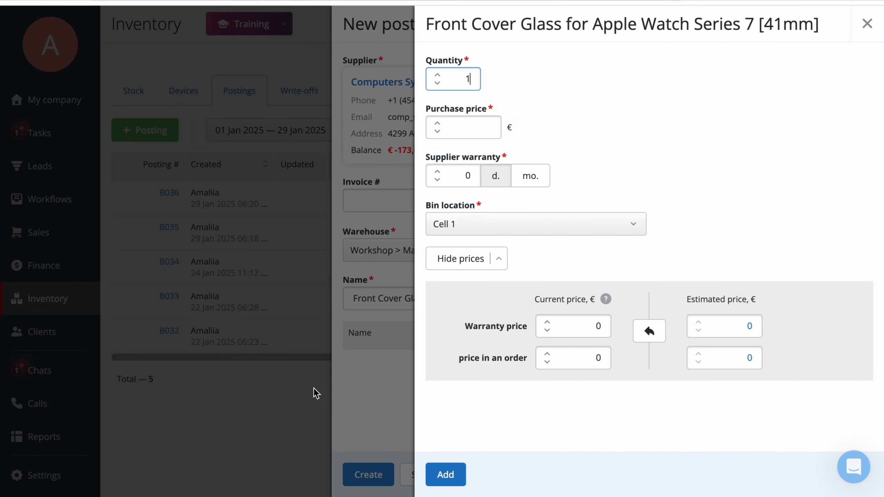
- Enter quantity 5 and purchase price 50 €, apply the estimated prices and add the item to the posting
{"action": "key", "text": "BackSpace"}
{"action": "left_click", "coordinate": [485, 128]}
{"action": "type", "text": "50"}
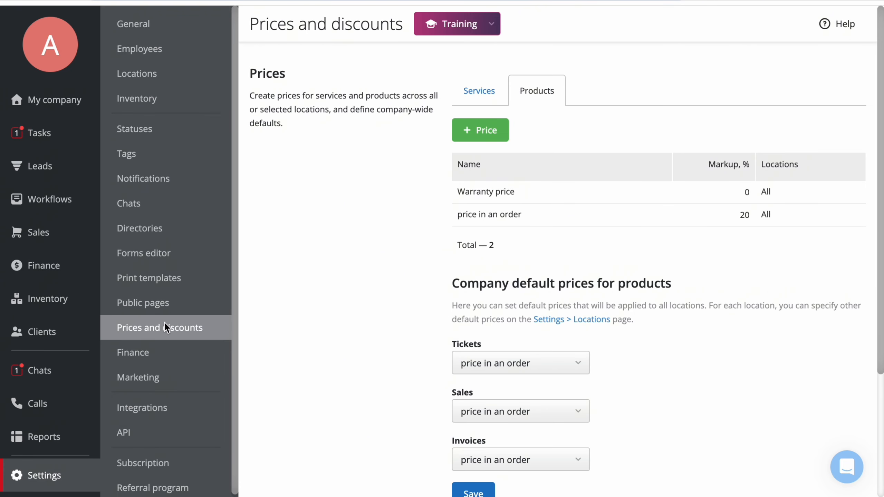
{"action": "left_click", "coordinate": [496, 121]}
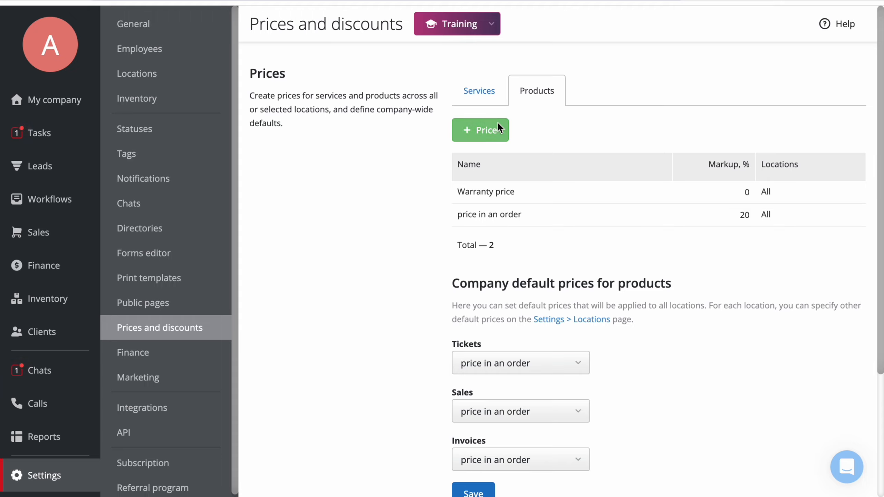
{"action": "left_click", "coordinate": [382, 172]}
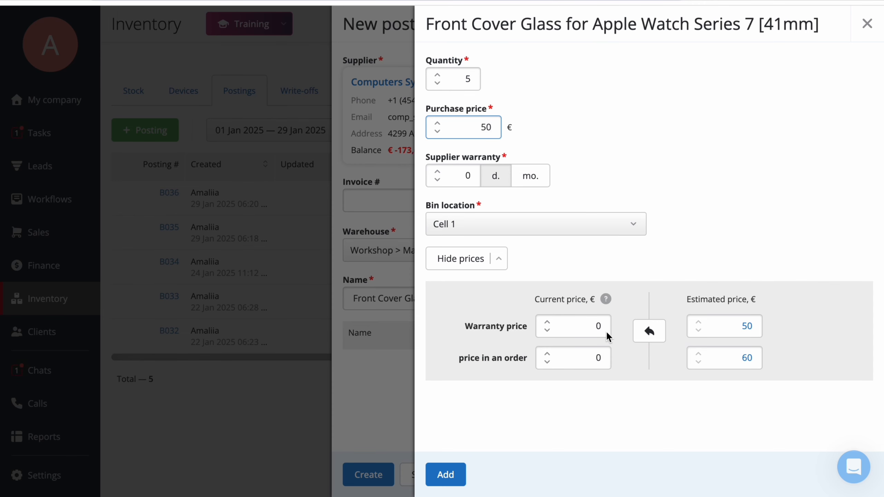
{"action": "left_click", "coordinate": [649, 330]}
{"action": "left_click", "coordinate": [445, 474]}
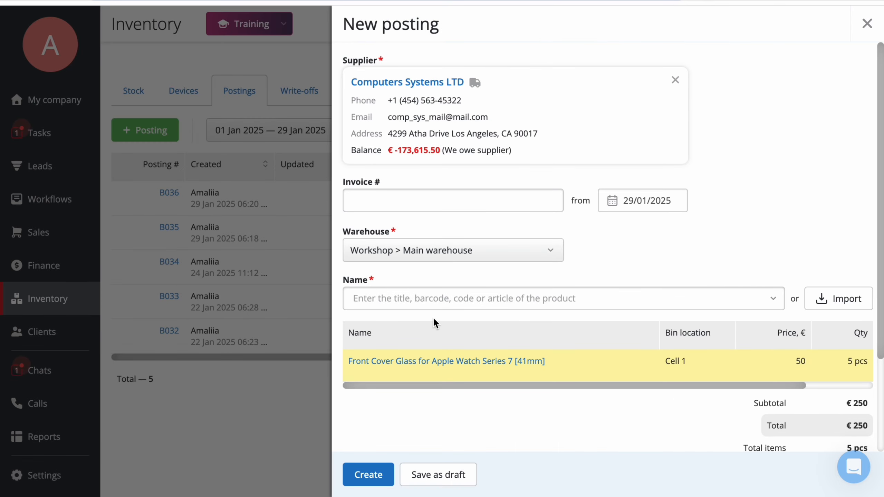
- Search products for USB and pick the USB-C to Lightning Cable (1 m) item
{"action": "left_click", "coordinate": [437, 297]}
{"action": "type", "text": "USB"}
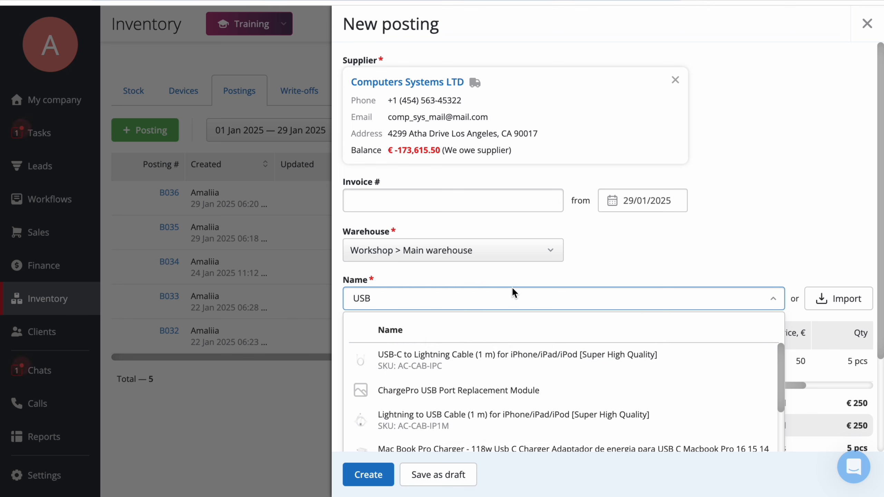
{"action": "left_click", "coordinate": [677, 364]}
- Set the cable's quantity to 10 and purchase price to 10 €, and add it to the posting
{"action": "type", "text": "0"}
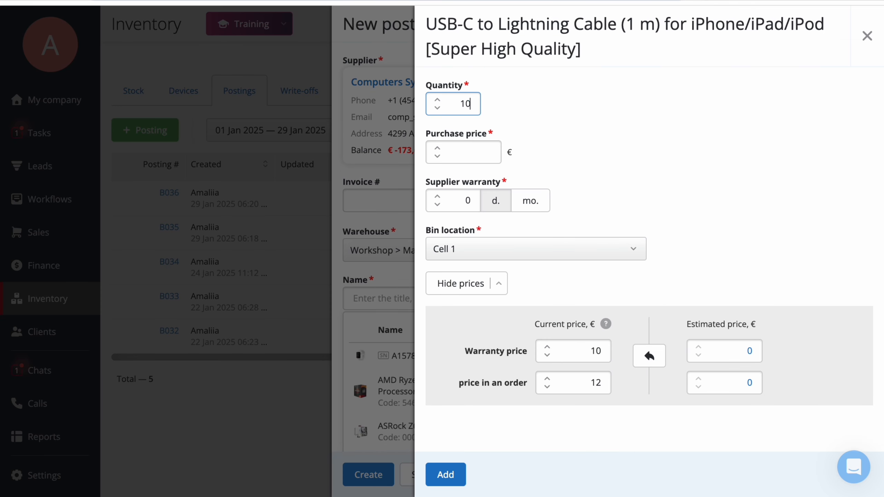
{"action": "left_click", "coordinate": [477, 160]}
{"action": "type", "text": "10"}
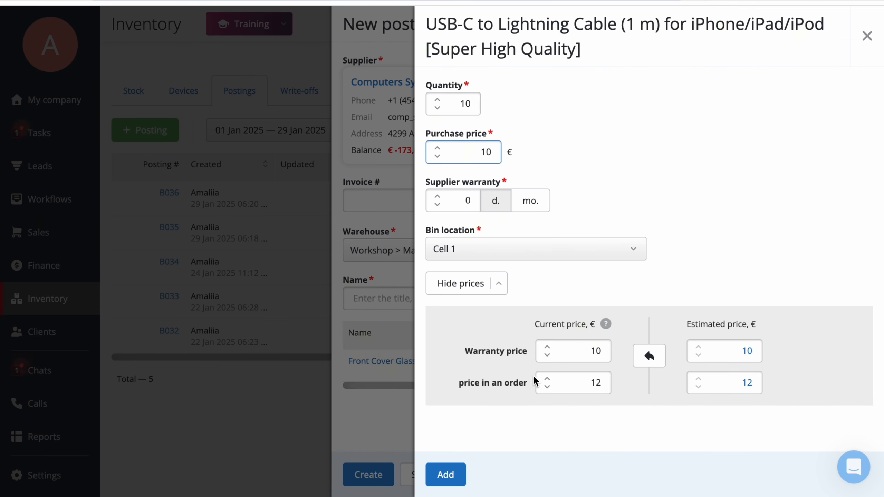
{"action": "left_click", "coordinate": [446, 475]}
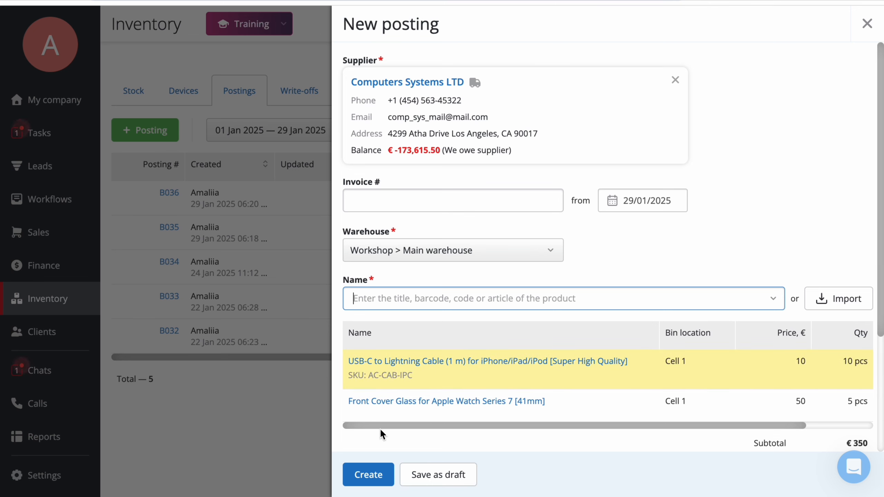
- Create the posting with payment from the cashbox enabled
{"action": "scroll", "coordinate": [409, 441], "scroll_direction": "down", "scroll_amount": 5}
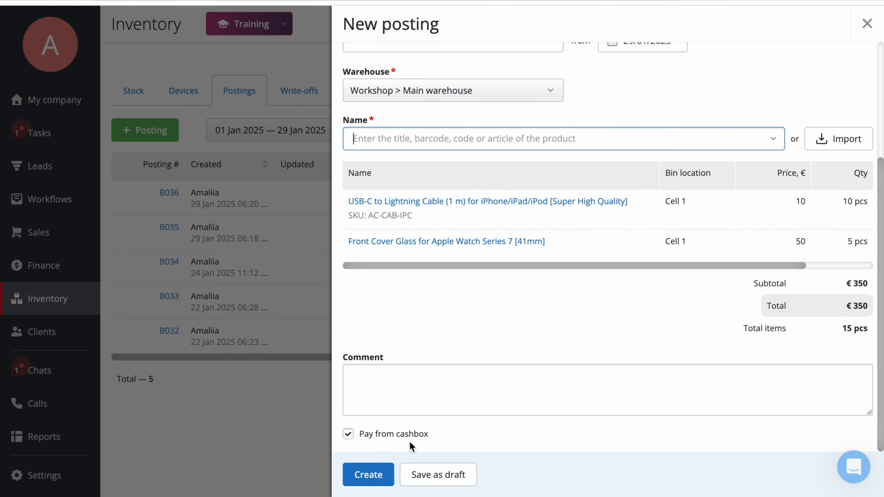
{"action": "left_click", "coordinate": [348, 434]}
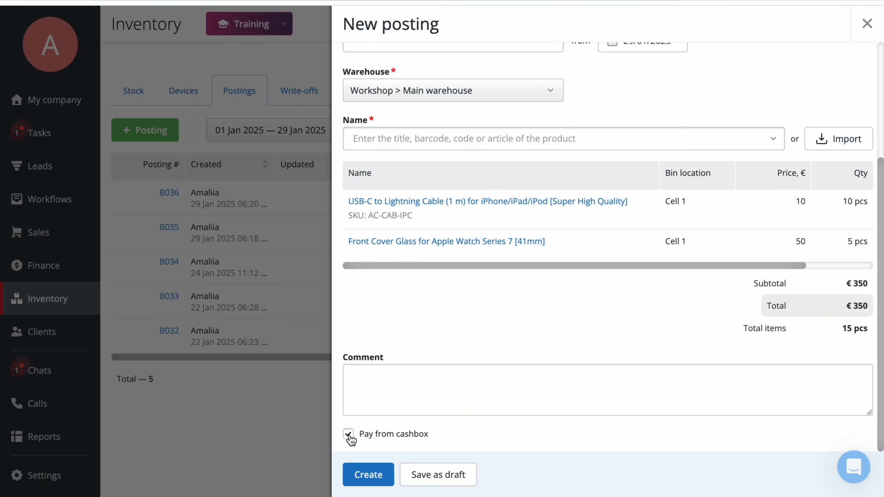
{"action": "left_click", "coordinate": [367, 475]}
- Set the expense payment method to Due to balance and create the expense
{"action": "scroll", "coordinate": [620, 292], "scroll_direction": "down", "scroll_amount": 4}
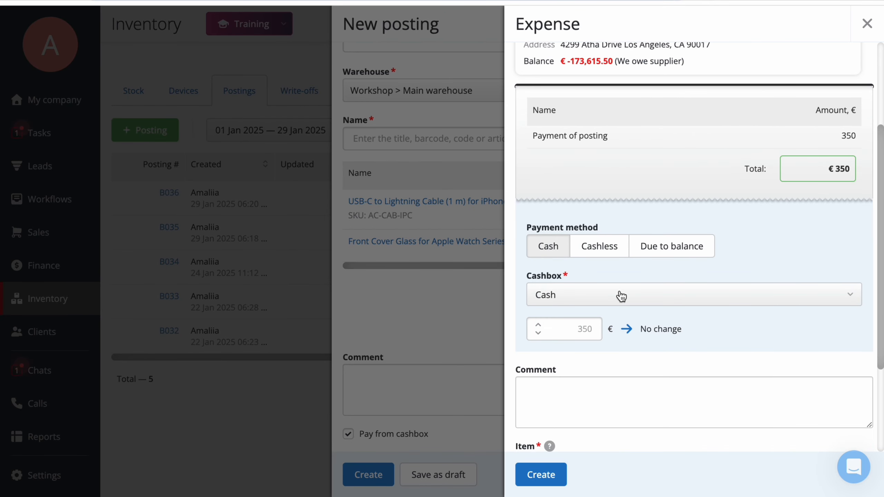
{"action": "left_click", "coordinate": [604, 250]}
{"action": "left_click", "coordinate": [662, 250]}
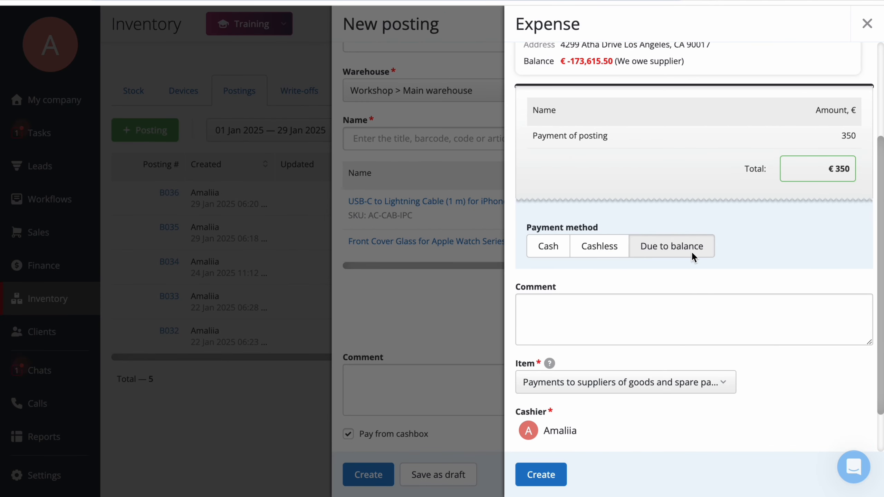
{"action": "scroll", "coordinate": [675, 271], "scroll_direction": "down", "scroll_amount": 2}
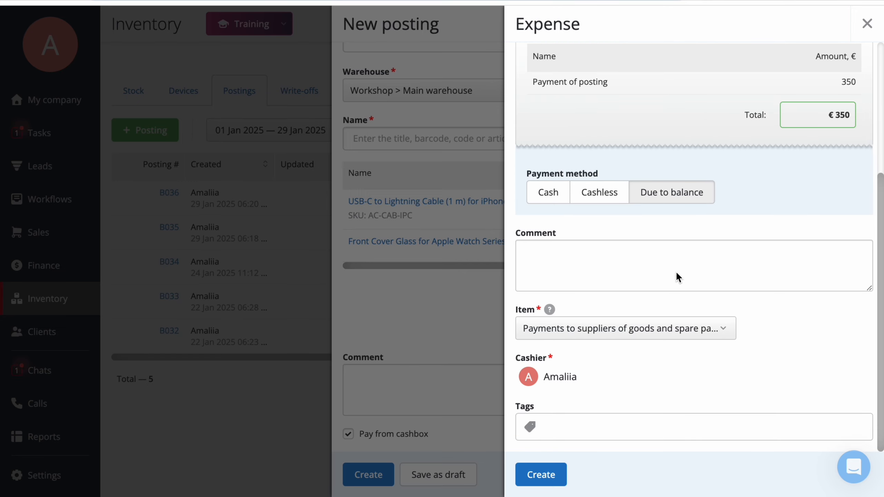
{"action": "left_click", "coordinate": [541, 474]}
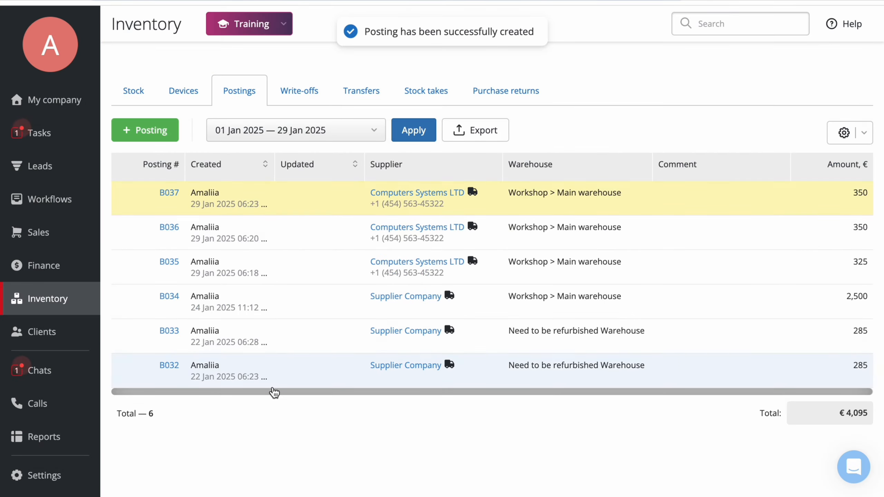
- Search the Stock list for the pasted product name
{"action": "left_click", "coordinate": [134, 92]}
{"action": "left_click", "coordinate": [733, 25]}
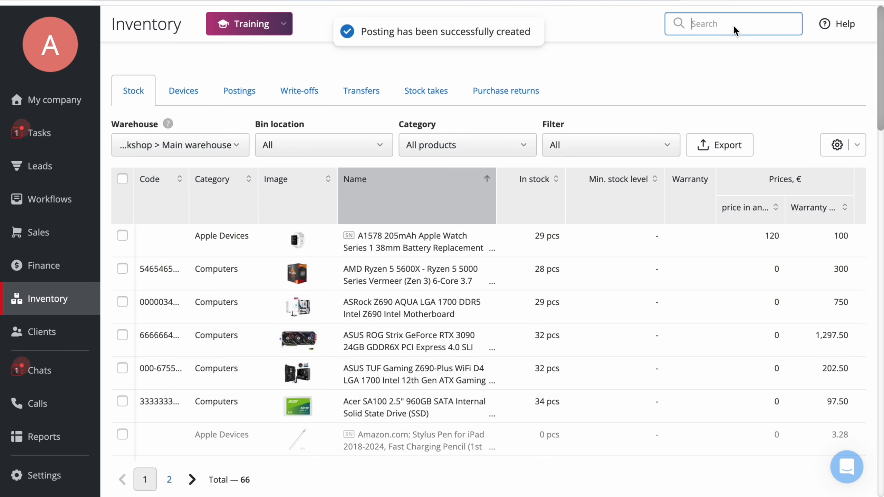
{"action": "key", "text": "ctrl+v"}
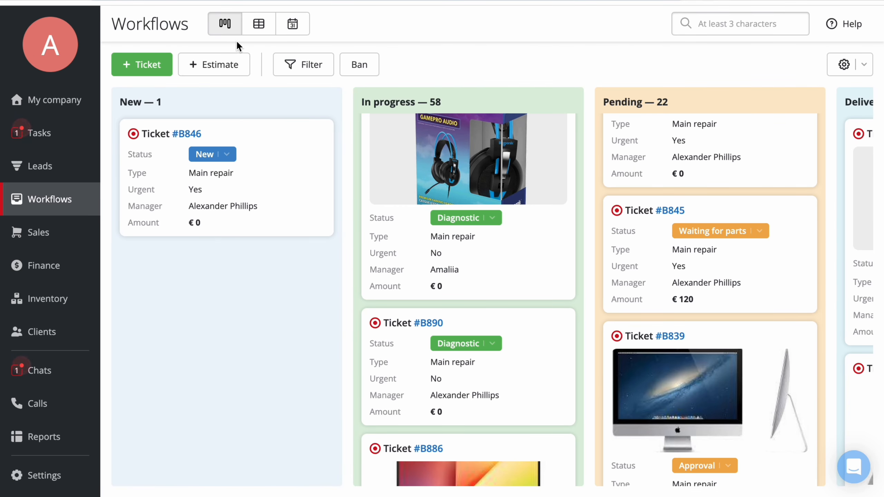
- Group the Workflows board by technician and switch to the calendar view
{"action": "left_click_drag", "start_coordinate": [269, 165], "coordinate": [291, 206]}
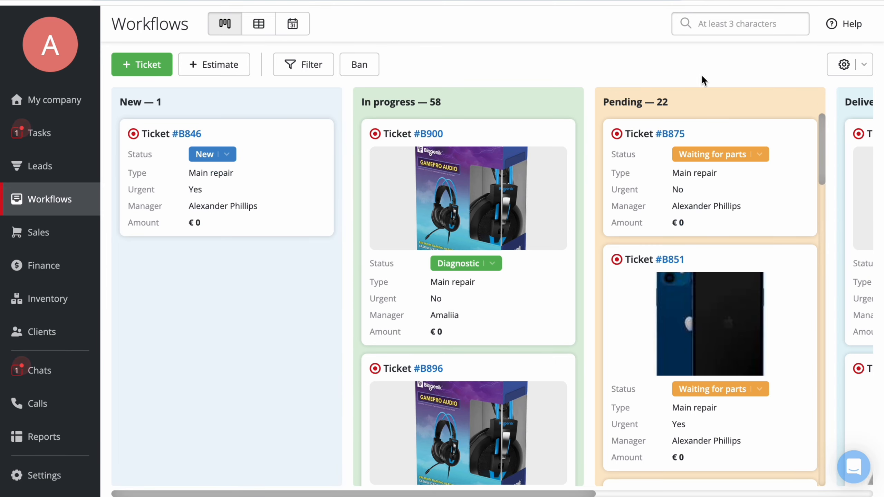
{"action": "left_click", "coordinate": [837, 68]}
{"action": "left_click", "coordinate": [820, 95]}
{"action": "left_click", "coordinate": [556, 55]}
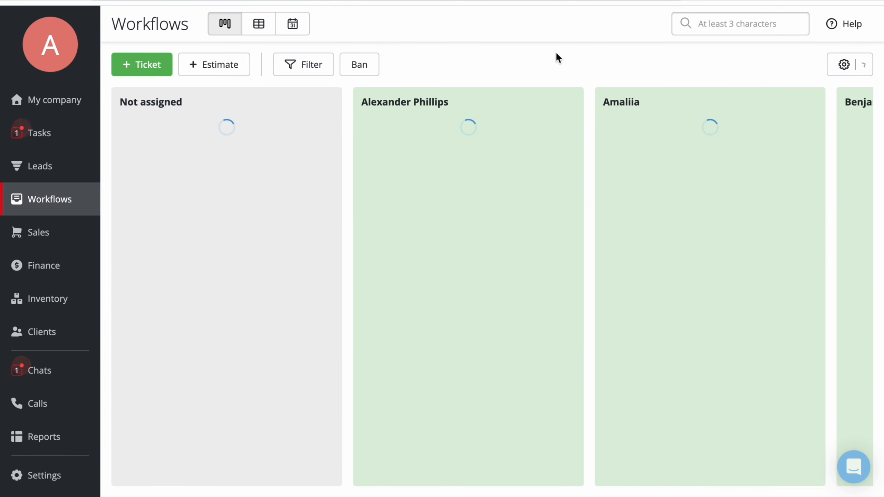
{"action": "left_click", "coordinate": [293, 24]}
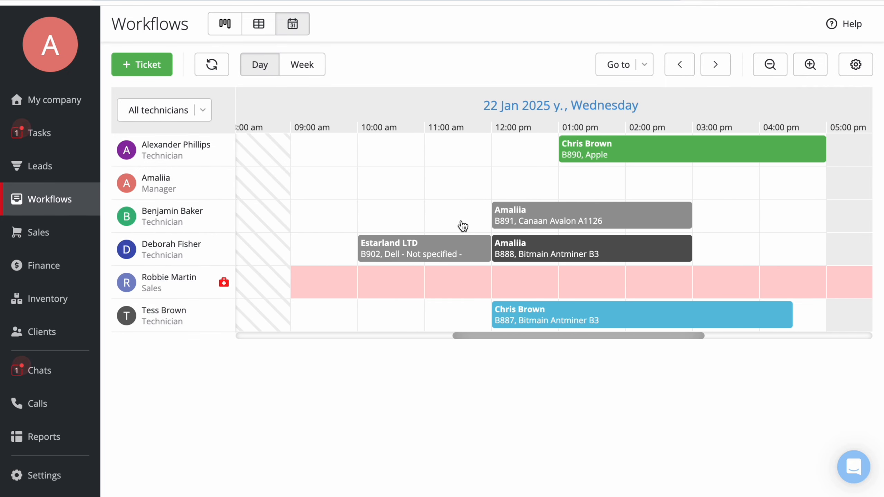
- Switch the Workflows board to the table view and review the column visibility options
{"action": "left_click", "coordinate": [255, 29]}
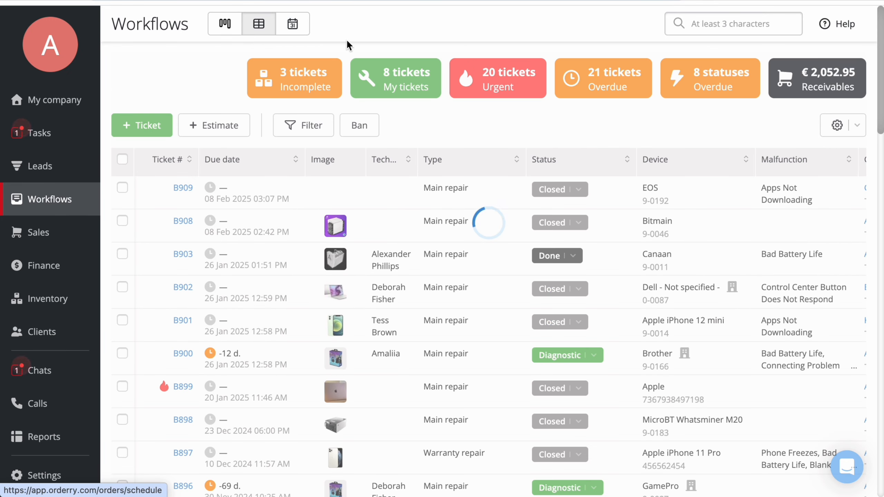
{"action": "left_click", "coordinate": [856, 125]}
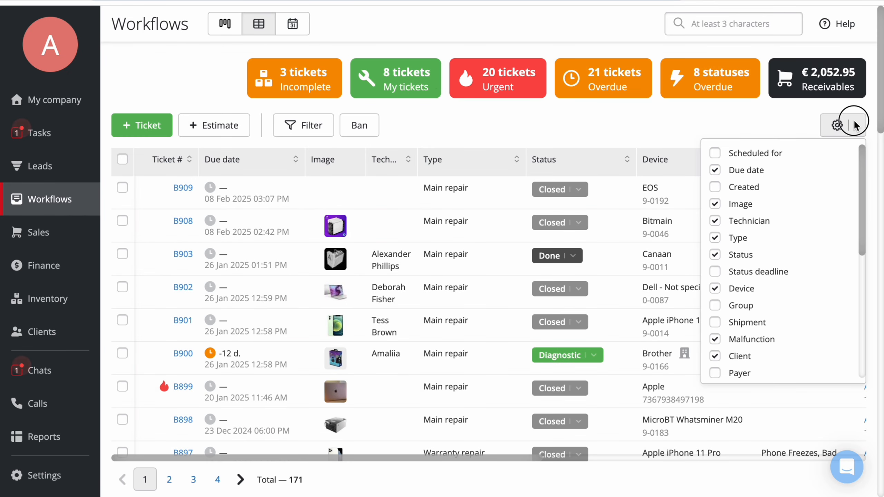
{"action": "left_click", "coordinate": [298, 129]}
{"action": "left_click", "coordinate": [297, 126]}
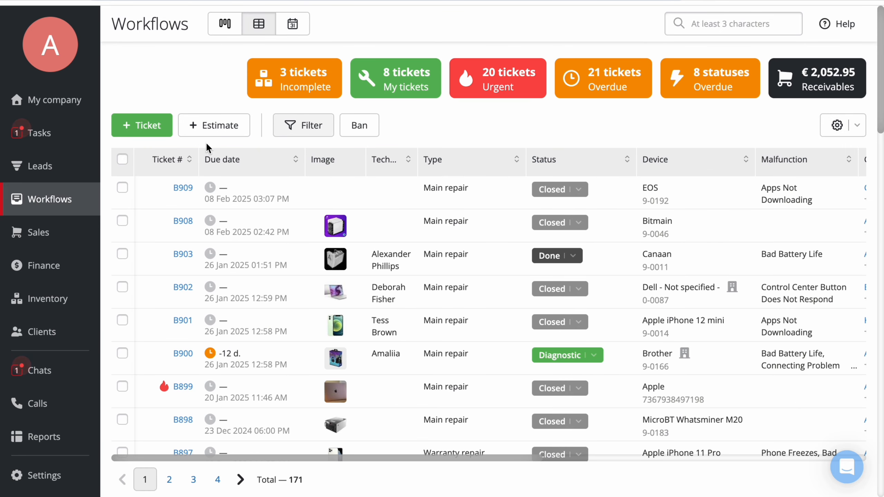
- Select all tickets on the page and open the bulk actions menu
{"action": "left_click", "coordinate": [122, 160]}
{"action": "left_click", "coordinate": [205, 449]}
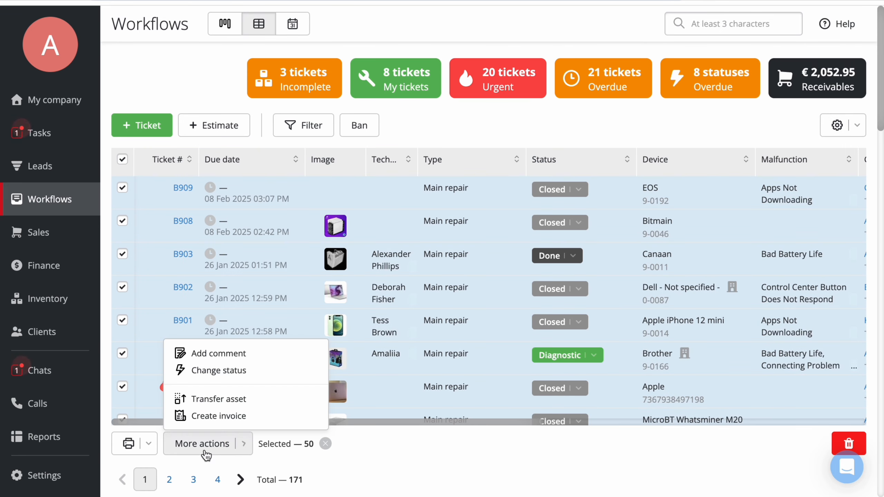
- Start a new ticket and switch its type through Field Repair and Warranty repair back to Main repair
{"action": "left_click", "coordinate": [124, 128]}
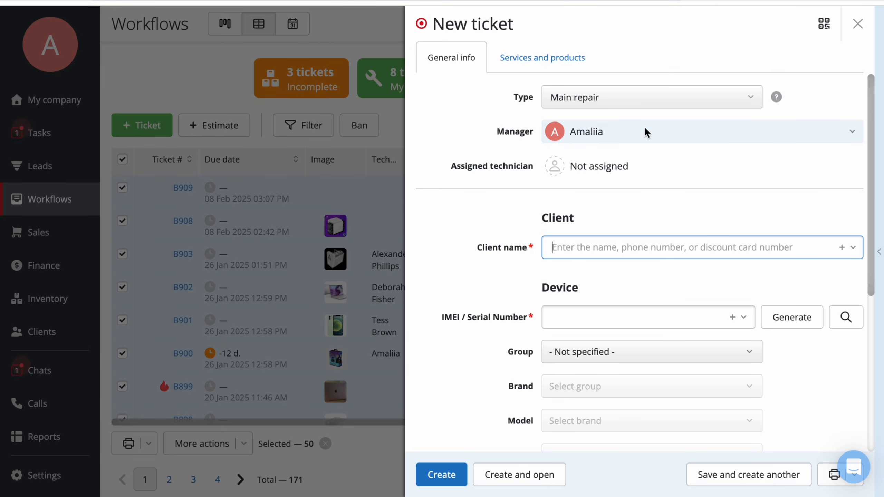
{"action": "left_click", "coordinate": [689, 103]}
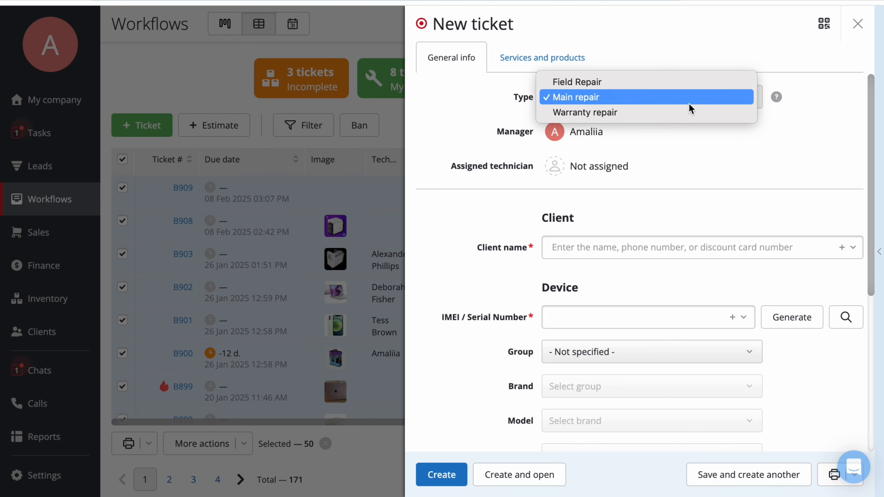
{"action": "left_click", "coordinate": [687, 83]}
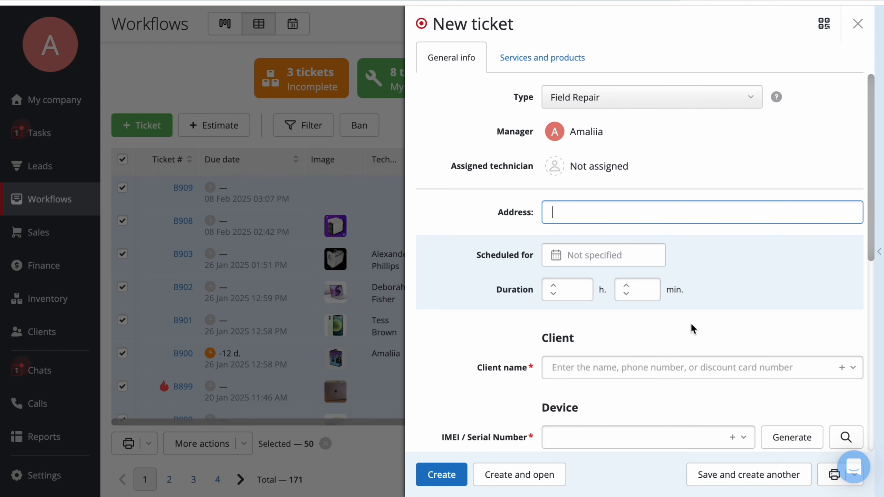
{"action": "left_click", "coordinate": [687, 101]}
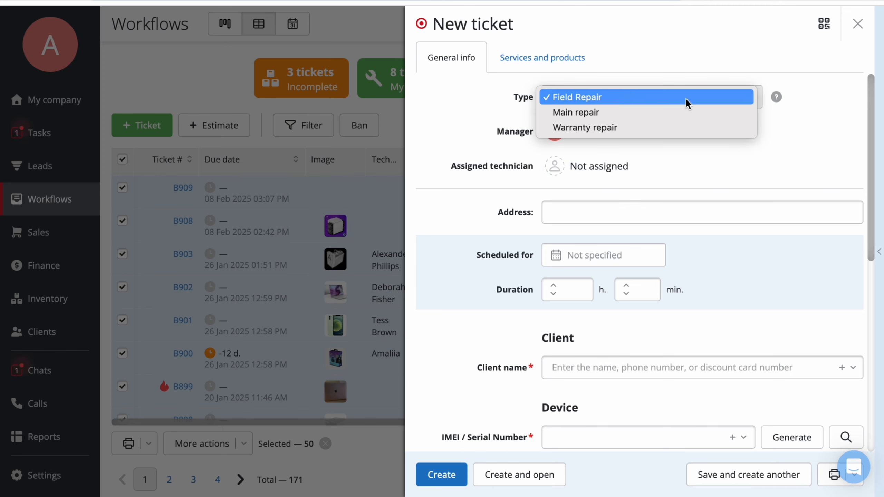
{"action": "left_click", "coordinate": [684, 128]}
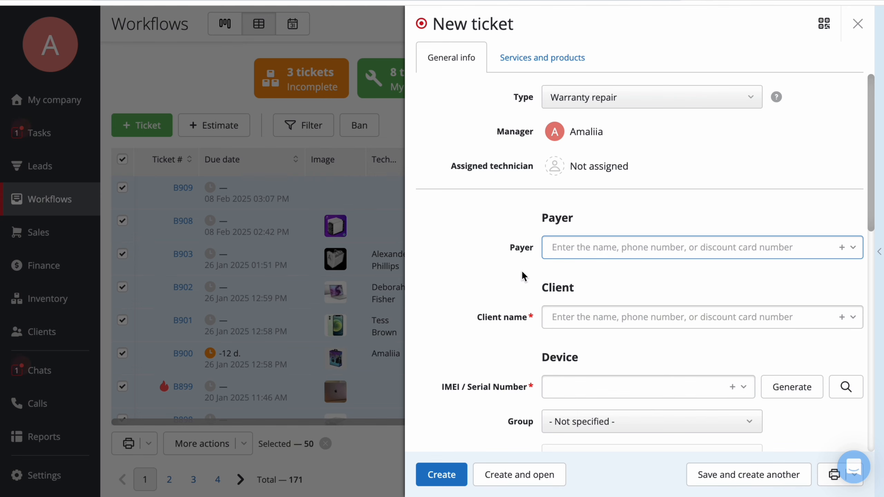
{"action": "left_click", "coordinate": [592, 93]}
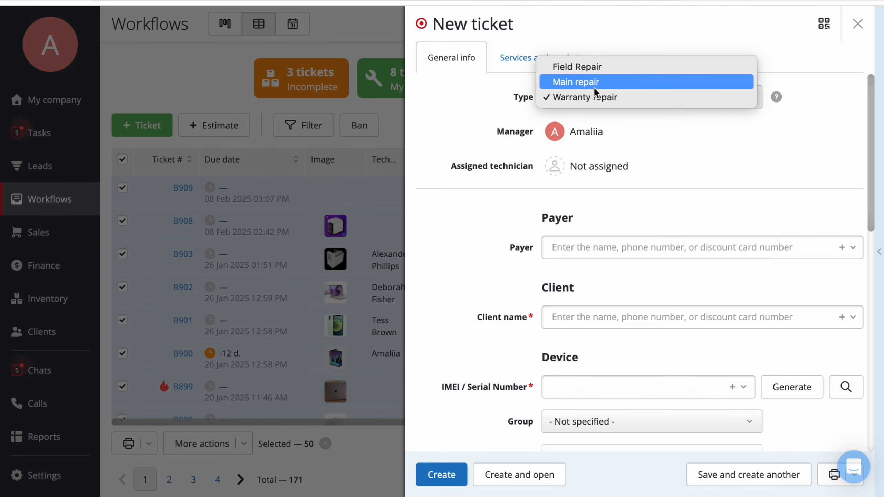
{"action": "left_click", "coordinate": [594, 85]}
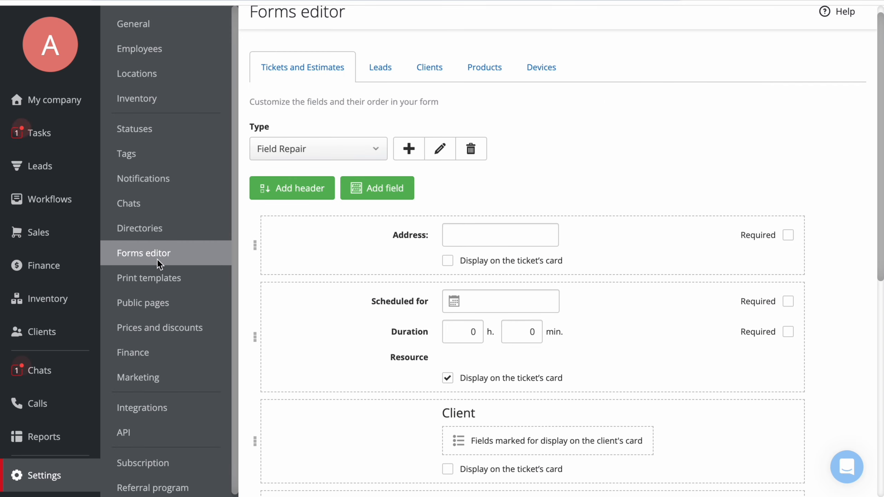
- Move the Address field below the Scheduled for block in the Field Repair ticket form
{"action": "left_click_drag", "start_coordinate": [255, 242], "coordinate": [296, 357]}
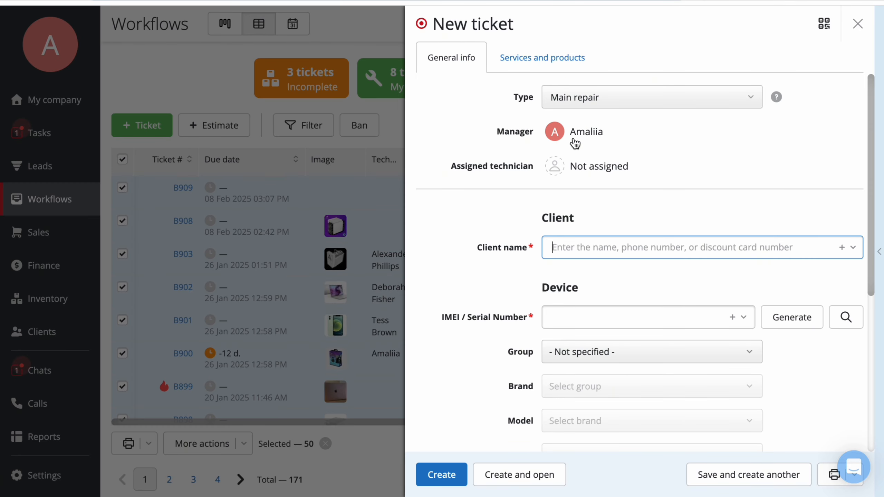
- Assign a technician to the new ticket
{"action": "left_click", "coordinate": [639, 139]}
{"action": "left_click", "coordinate": [487, 146]}
{"action": "left_click", "coordinate": [600, 166]}
{"action": "left_click", "coordinate": [611, 222]}
{"action": "scroll", "coordinate": [508, 219], "scroll_direction": "down", "scroll_amount": 3}
{"action": "left_click", "coordinate": [612, 176]}
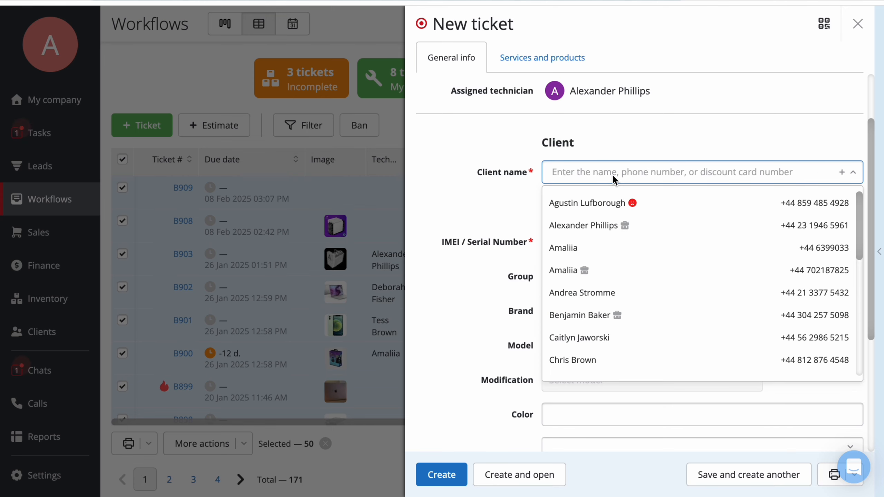
{"action": "left_click", "coordinate": [841, 172]}
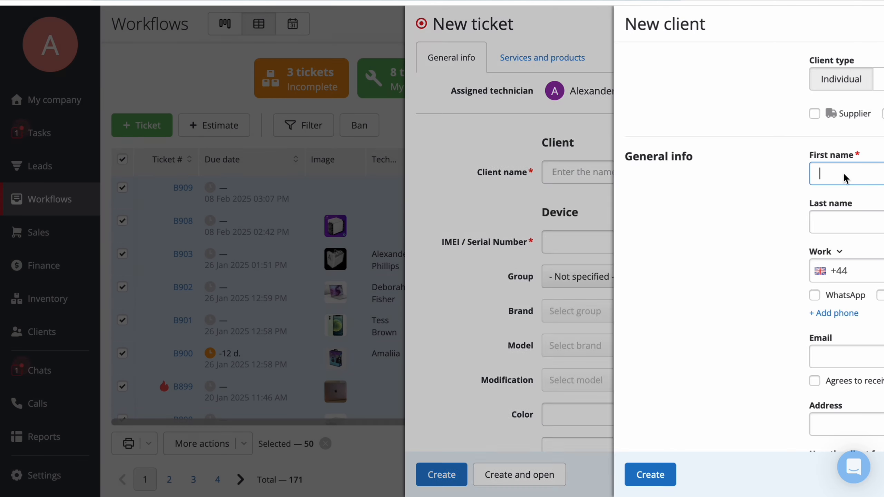
{"action": "left_click", "coordinate": [377, 213]}
- Search the client list for brown and choose the matching client for the ticket
{"action": "left_click", "coordinate": [598, 174]}
{"action": "type", "text": "brown"}
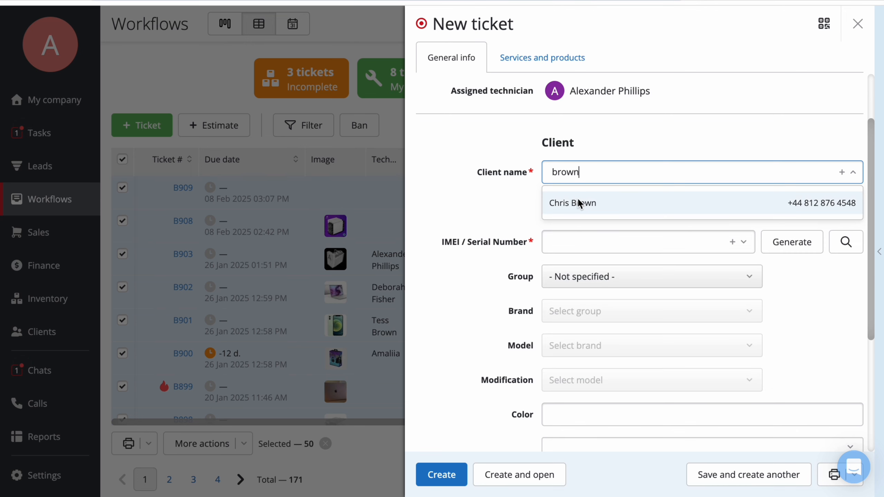
{"action": "left_click", "coordinate": [582, 201]}
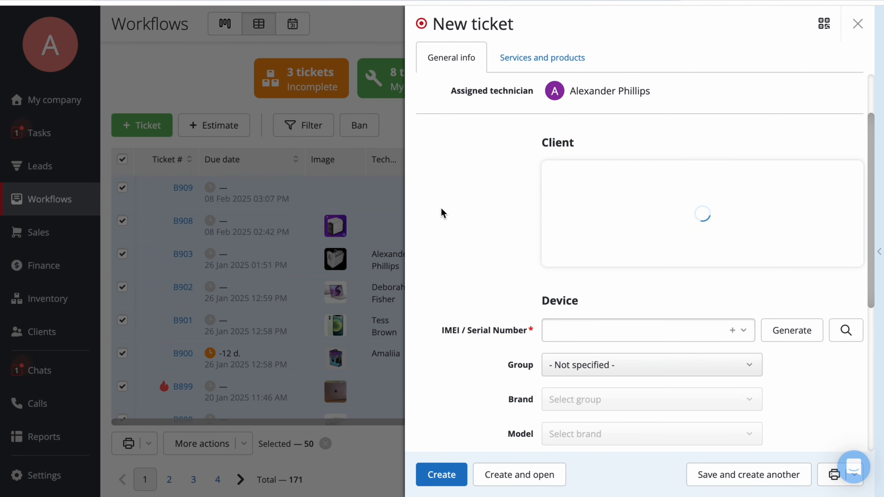
{"action": "scroll", "coordinate": [442, 234], "scroll_direction": "down", "scroll_amount": 5}
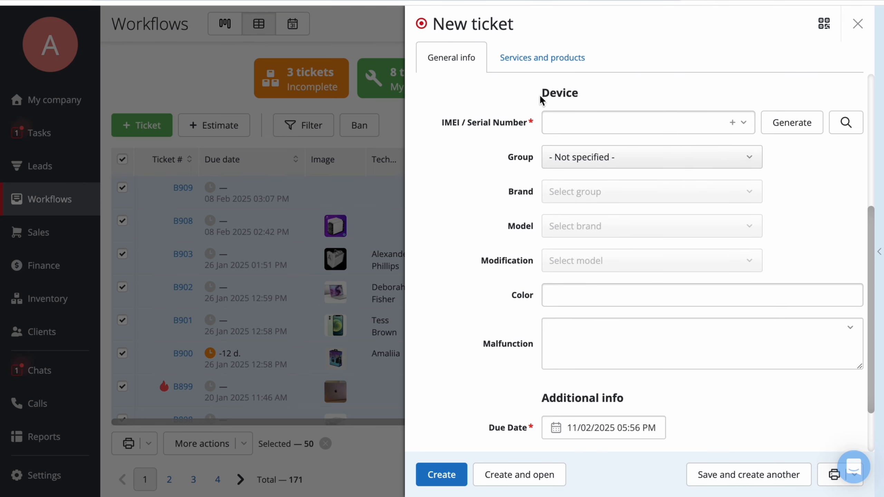
{"action": "left_click_drag", "start_coordinate": [540, 98], "coordinate": [602, 100]}
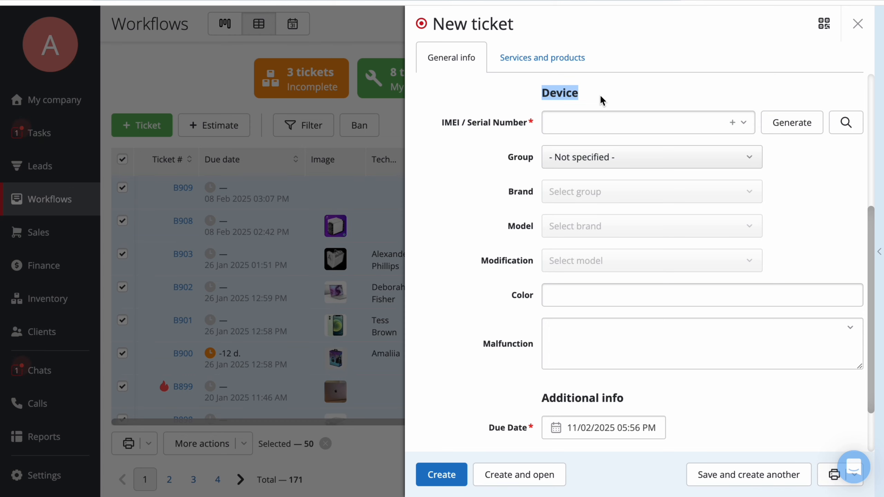
{"action": "left_click", "coordinate": [598, 123]}
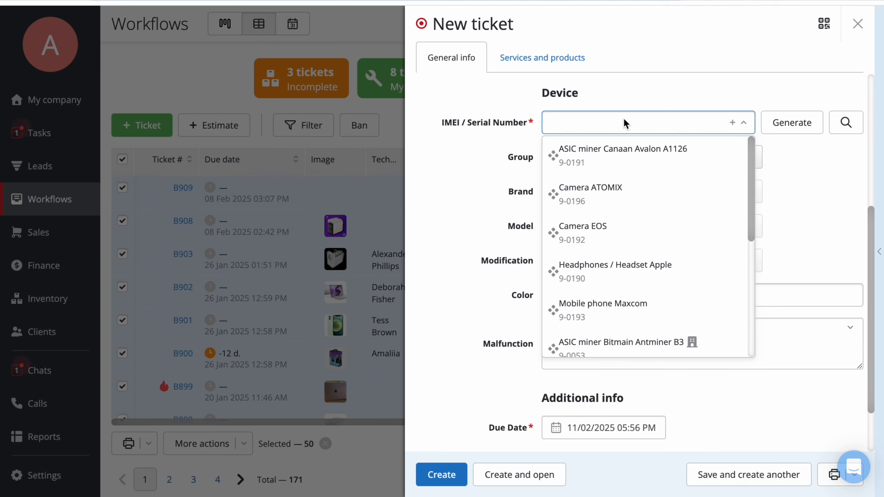
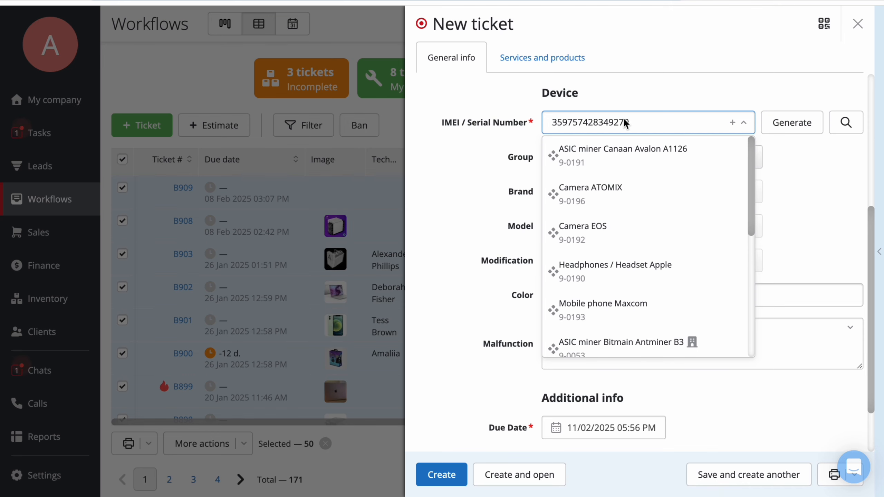
{"action": "left_click", "coordinate": [846, 132]}
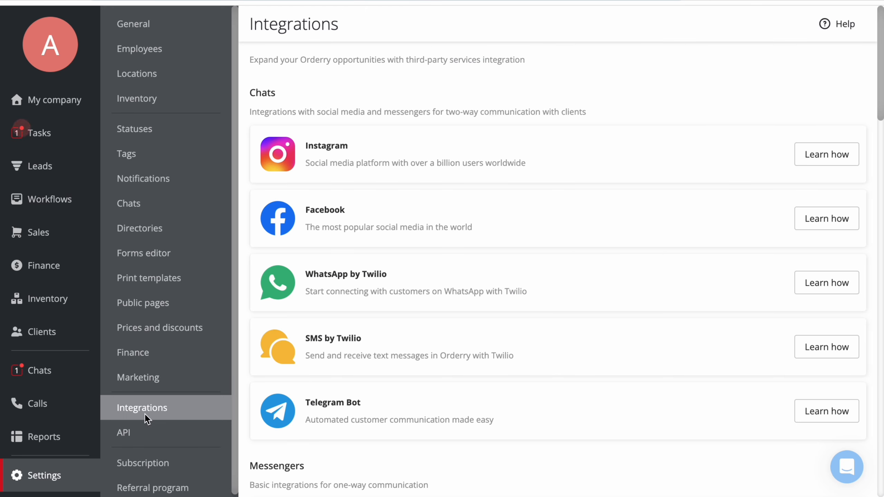
- Open the IMEI Lookup integration settings among the integrations
{"action": "scroll", "coordinate": [355, 334], "scroll_direction": "down", "scroll_amount": 15}
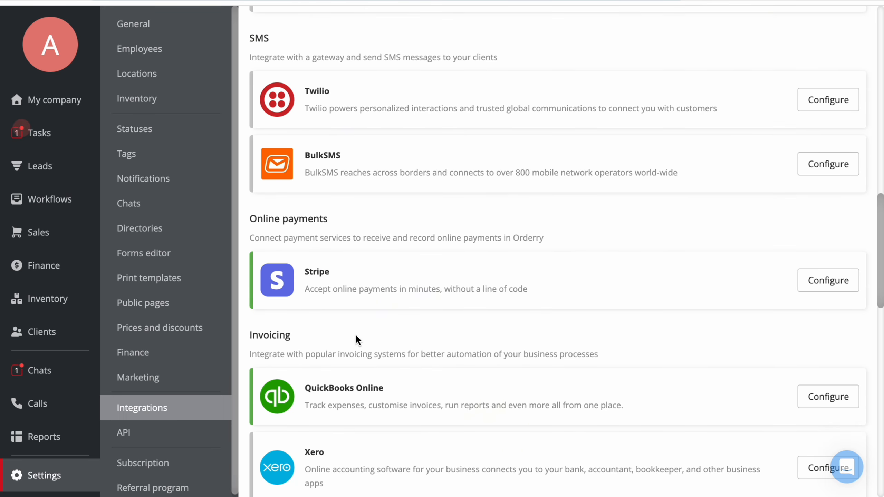
{"action": "scroll", "coordinate": [355, 334], "scroll_direction": "down", "scroll_amount": 6}
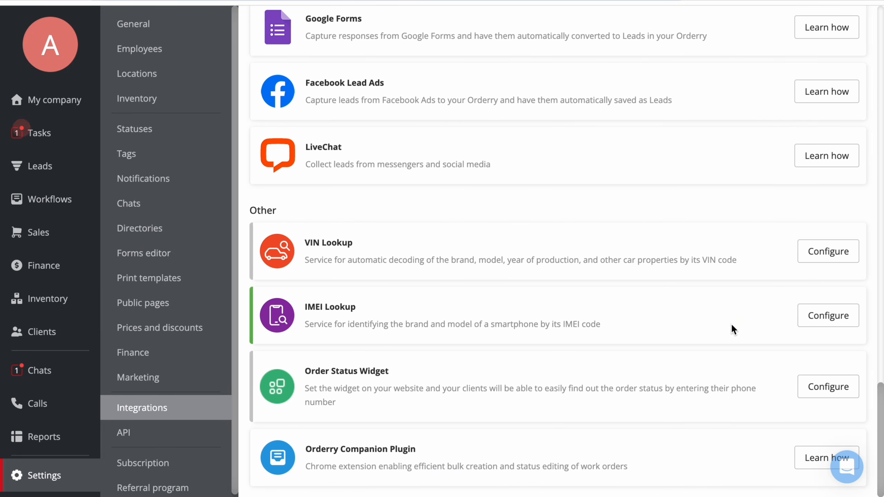
{"action": "left_click", "coordinate": [806, 316]}
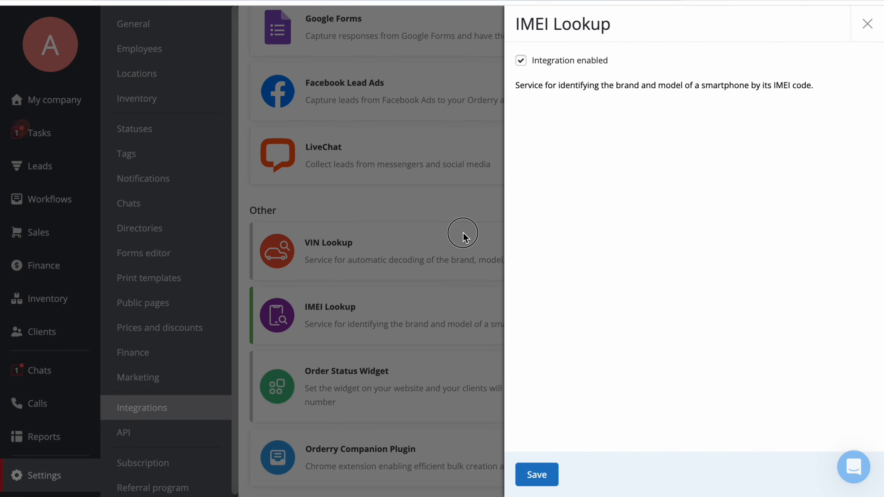
{"action": "left_click", "coordinate": [463, 233]}
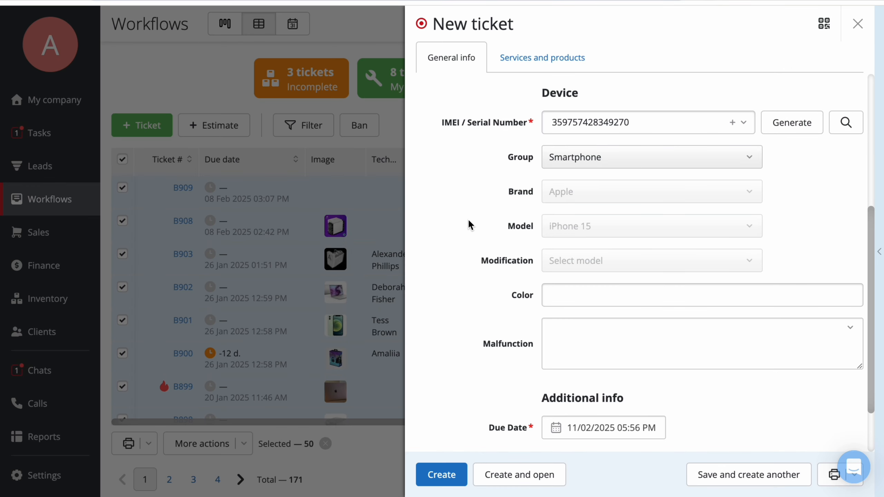
- Set the ticket's malfunction to Camera does not work
{"action": "scroll", "coordinate": [470, 227], "scroll_direction": "down", "scroll_amount": 2}
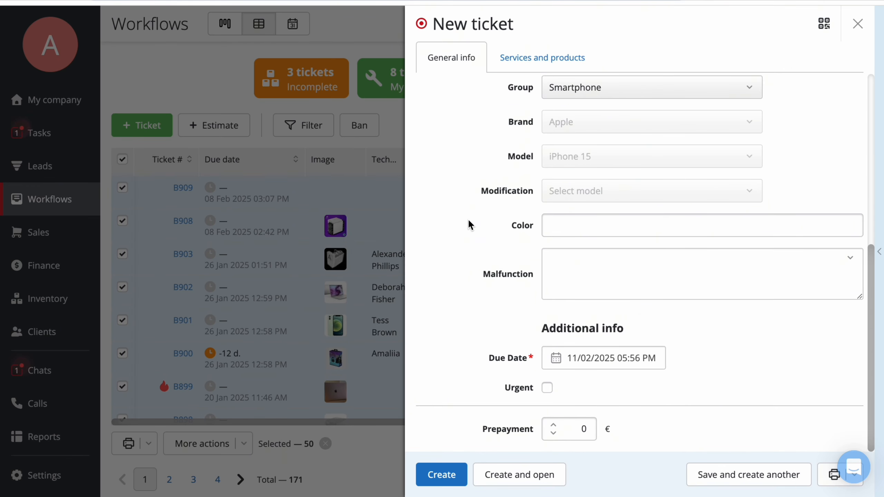
{"action": "left_click", "coordinate": [680, 285]}
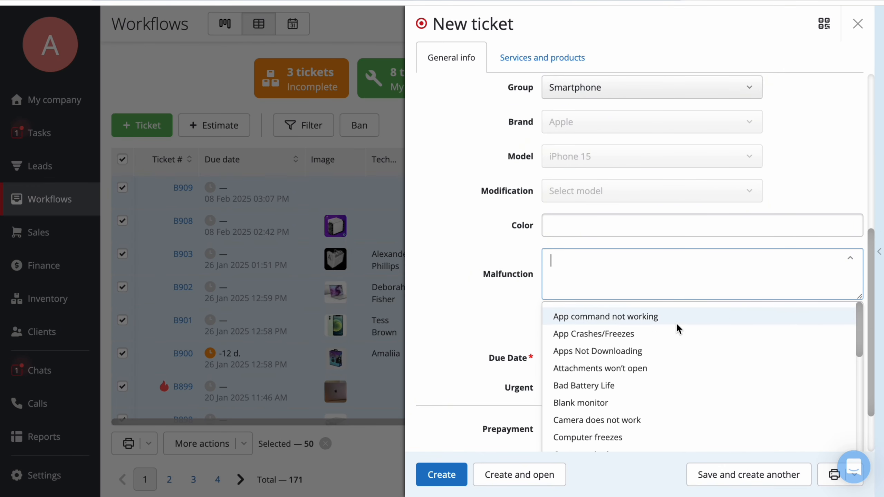
{"action": "left_click", "coordinate": [669, 418]}
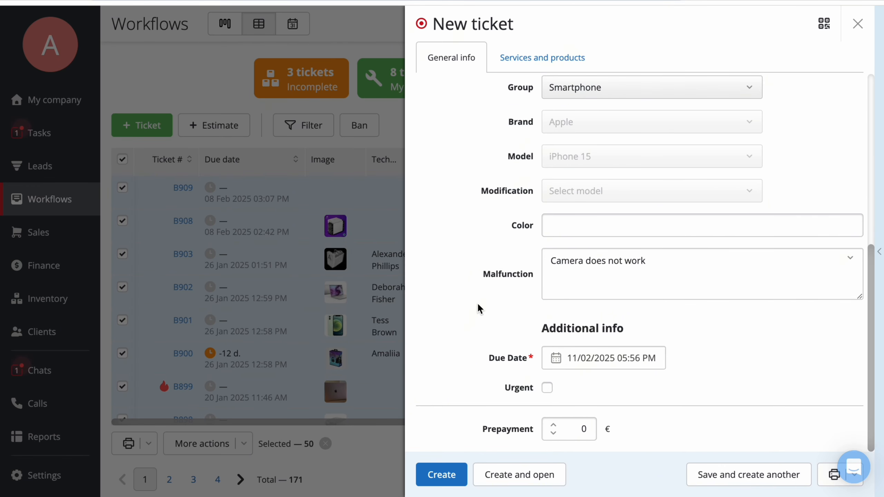
- Mark the ticket as Urgent
{"action": "left_click", "coordinate": [622, 360]}
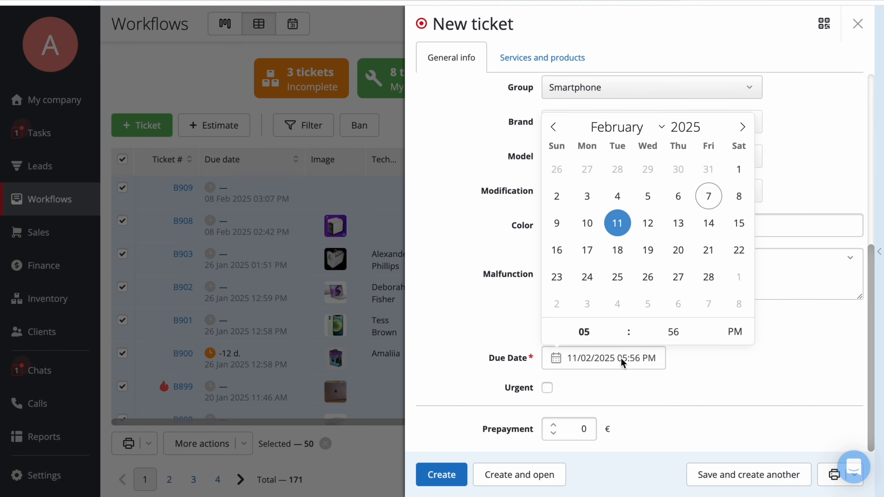
{"action": "left_click", "coordinate": [476, 309]}
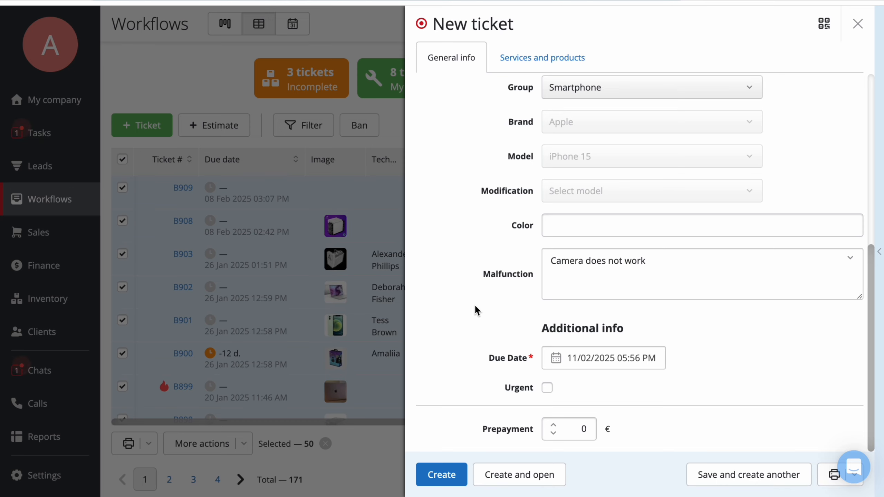
{"action": "left_click", "coordinate": [546, 388]}
{"action": "left_click", "coordinate": [579, 430]}
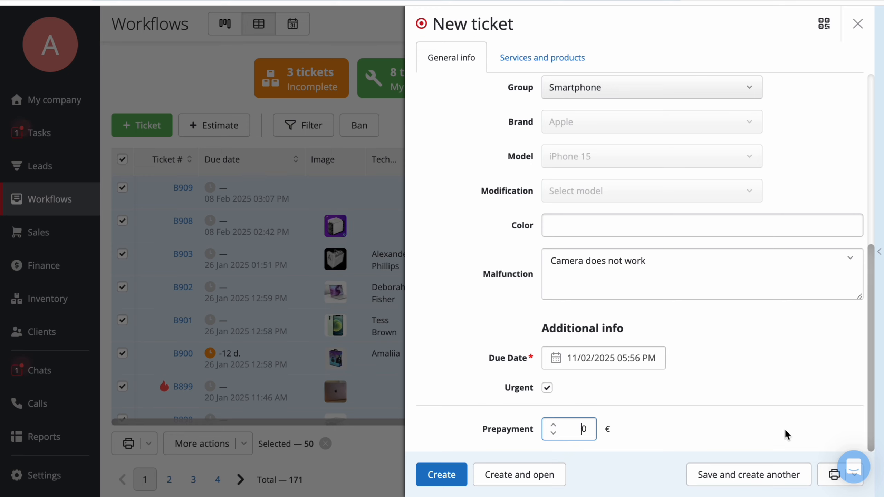
- Select Work order as the print form to print on ticket creation
{"action": "left_click", "coordinate": [828, 481]}
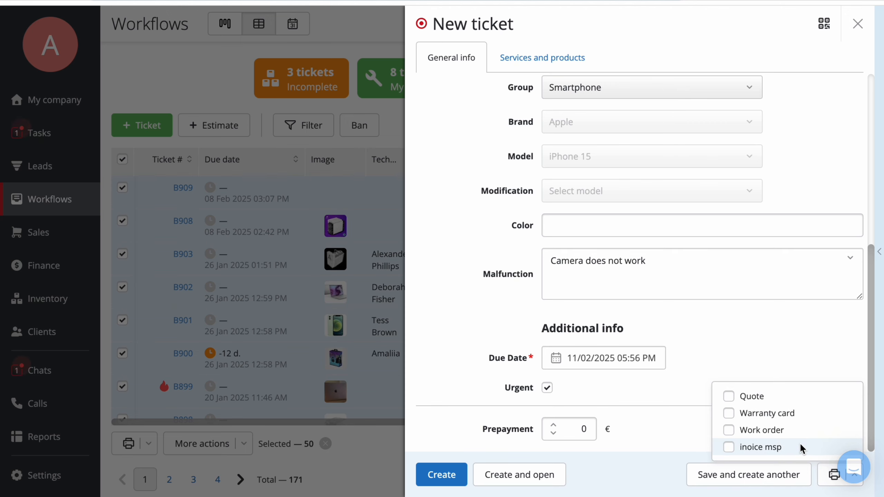
{"action": "left_click", "coordinate": [799, 430]}
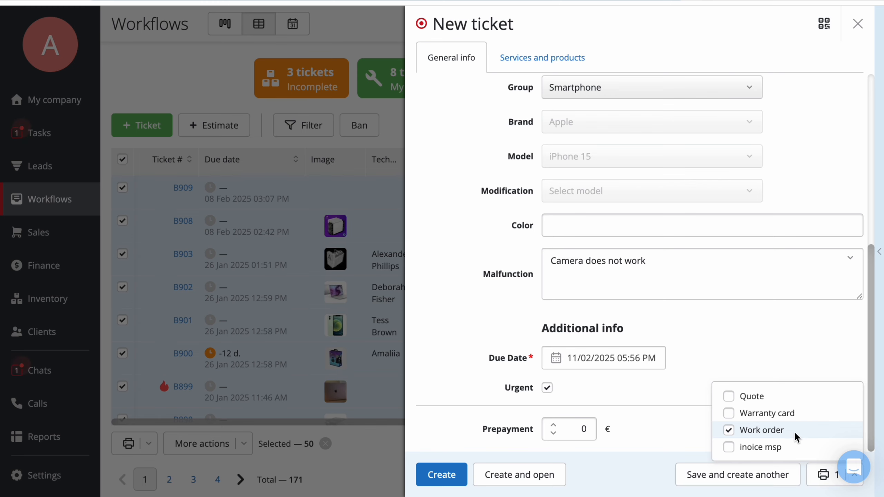
{"action": "left_click", "coordinate": [880, 339]}
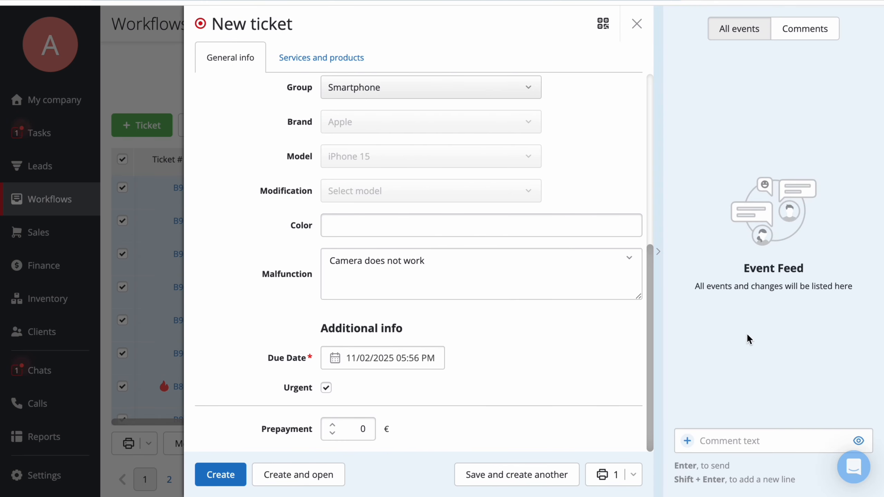
- Create the ticket
{"action": "left_click", "coordinate": [693, 436]}
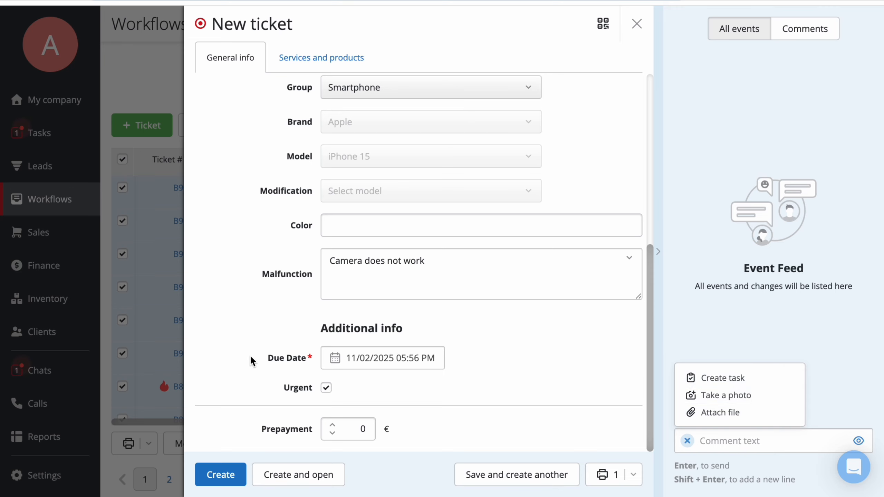
{"action": "left_click", "coordinate": [220, 475]}
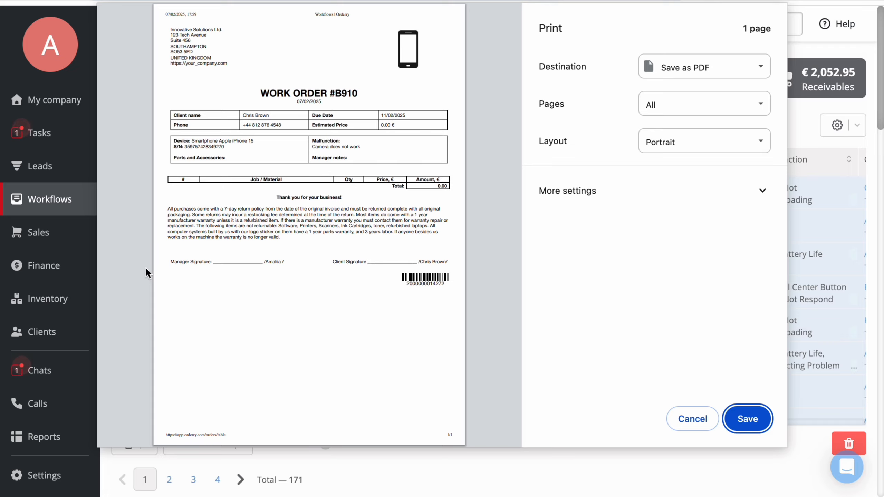
- Close the print preview and change ticket B907's status to Diagnostic
{"action": "key", "text": "Escape"}
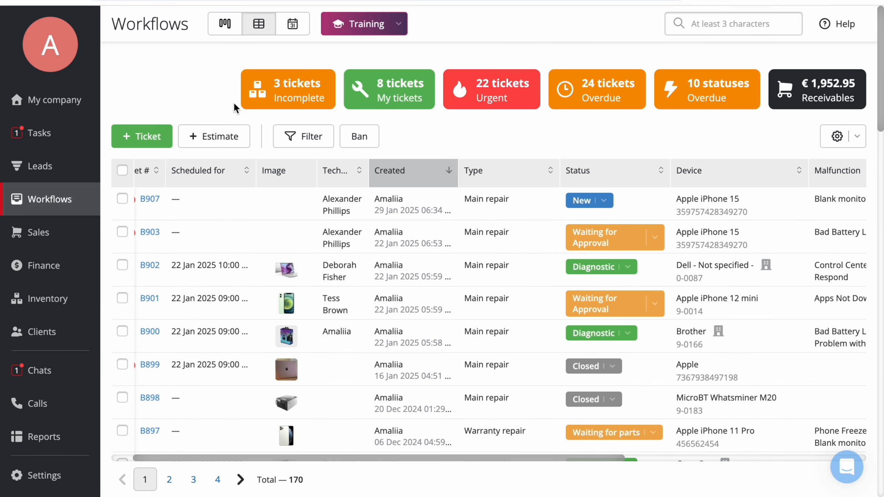
{"action": "left_click", "coordinate": [604, 202]}
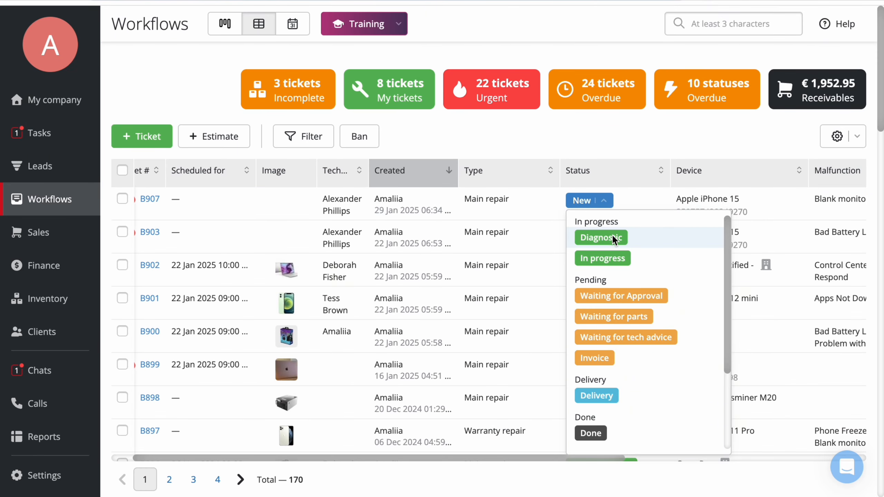
{"action": "left_click", "coordinate": [612, 235]}
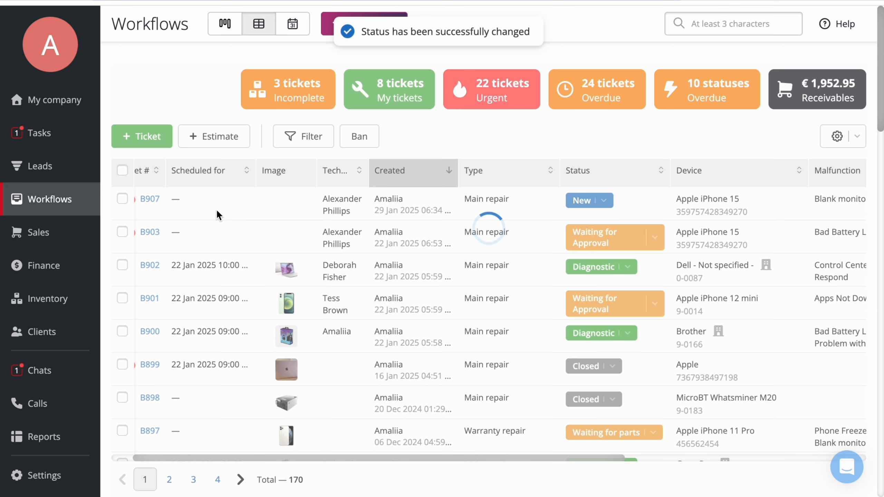
- Open ticket B907 and add a custom service titled Service with a cost of 50 € and unit price of 100 €
{"action": "left_click", "coordinate": [220, 210]}
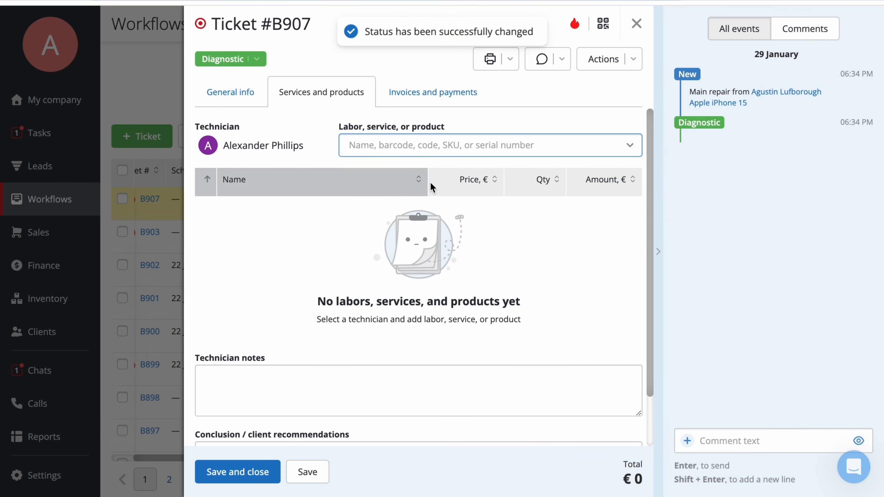
{"action": "left_click", "coordinate": [476, 147]}
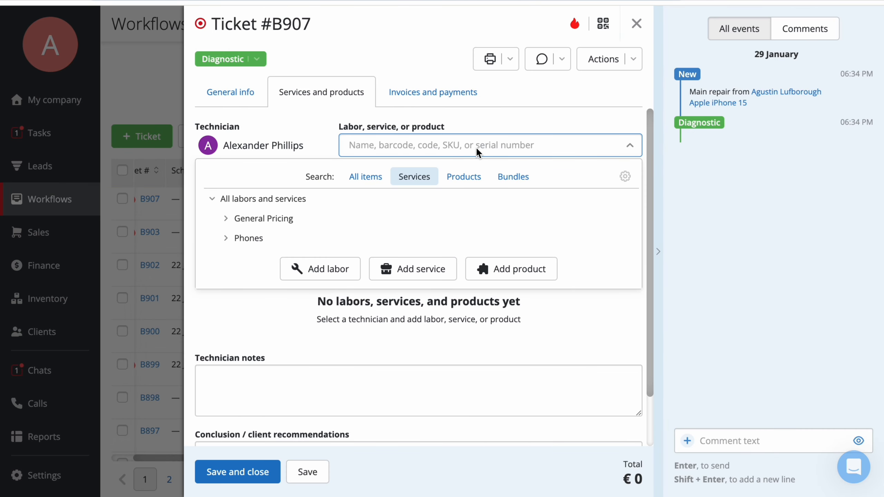
{"action": "left_click", "coordinate": [422, 275]}
{"action": "type", "text": "Servi"}
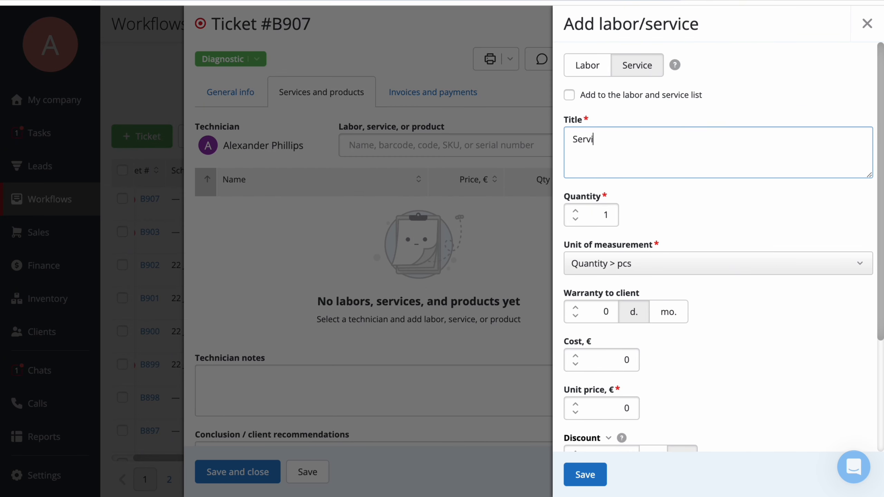
{"action": "type", "text": "ce"}
{"action": "left_click", "coordinate": [606, 359]}
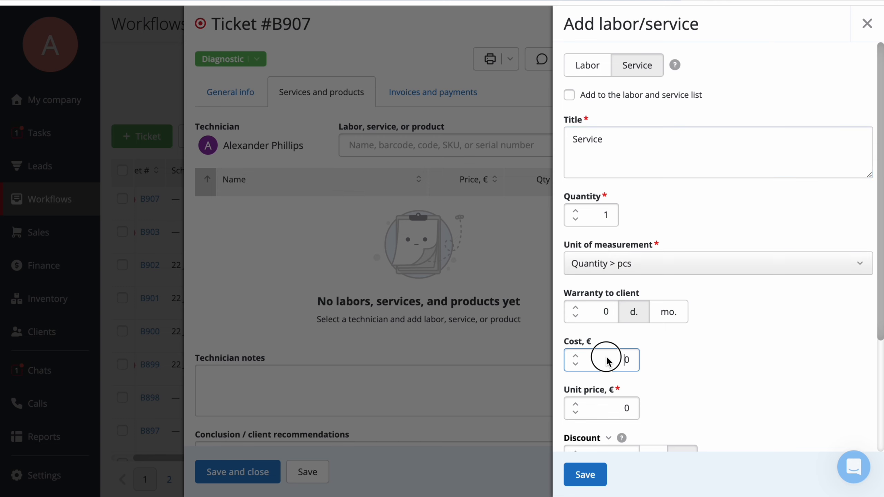
{"action": "type", "text": "5"}
{"action": "left_click", "coordinate": [613, 408]}
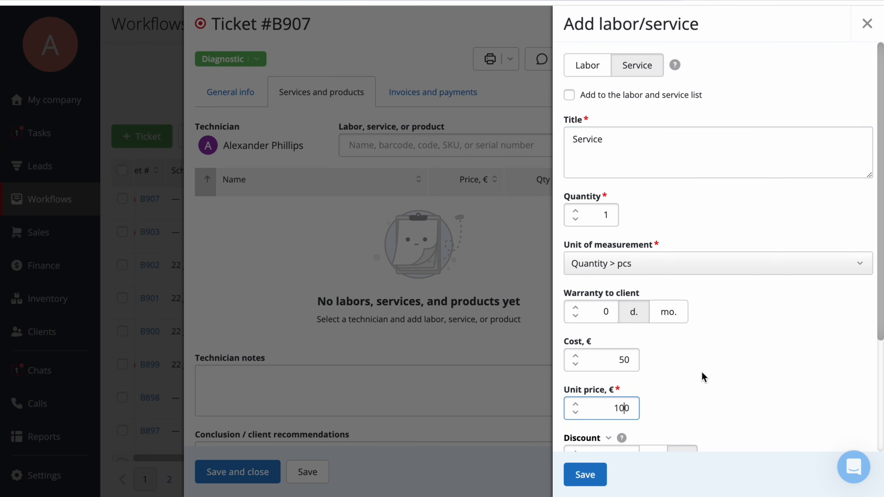
{"action": "scroll", "coordinate": [703, 376], "scroll_direction": "down", "scroll_amount": 4}
{"action": "left_click", "coordinate": [585, 475]}
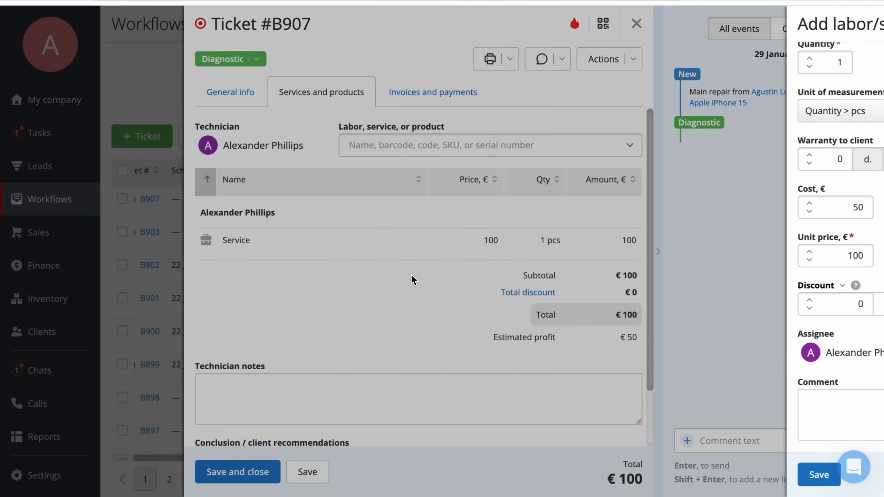
- Browse the ticket's catalog of services and Apple Devices products
{"action": "left_click", "coordinate": [462, 145]}
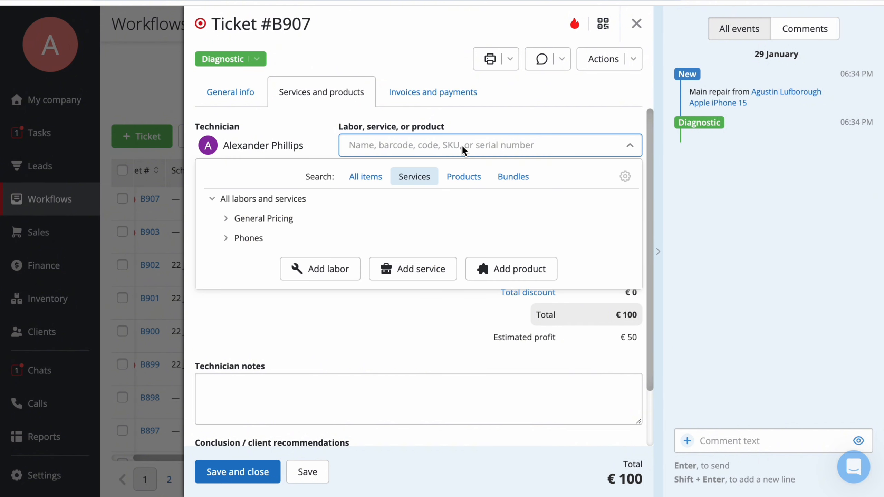
{"action": "left_click", "coordinate": [439, 213]}
{"action": "scroll", "coordinate": [439, 250], "scroll_direction": "down", "scroll_amount": 3}
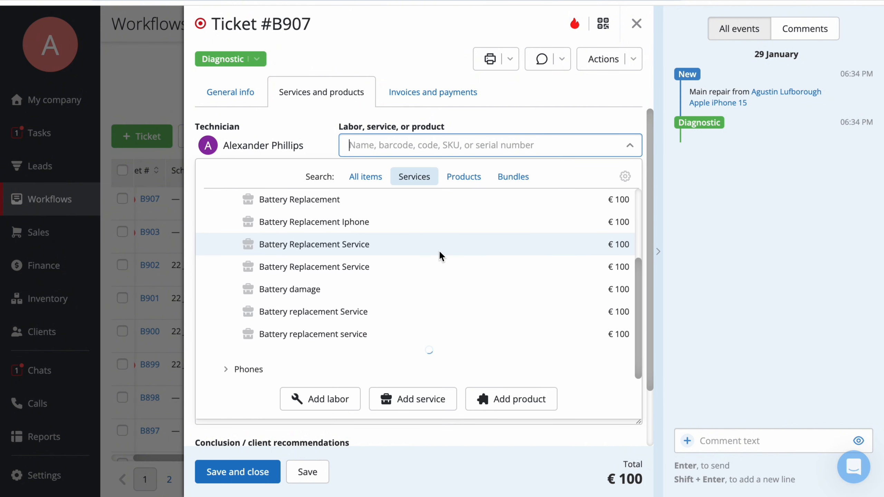
{"action": "scroll", "coordinate": [440, 250], "scroll_direction": "down", "scroll_amount": 2}
{"action": "left_click", "coordinate": [461, 179]}
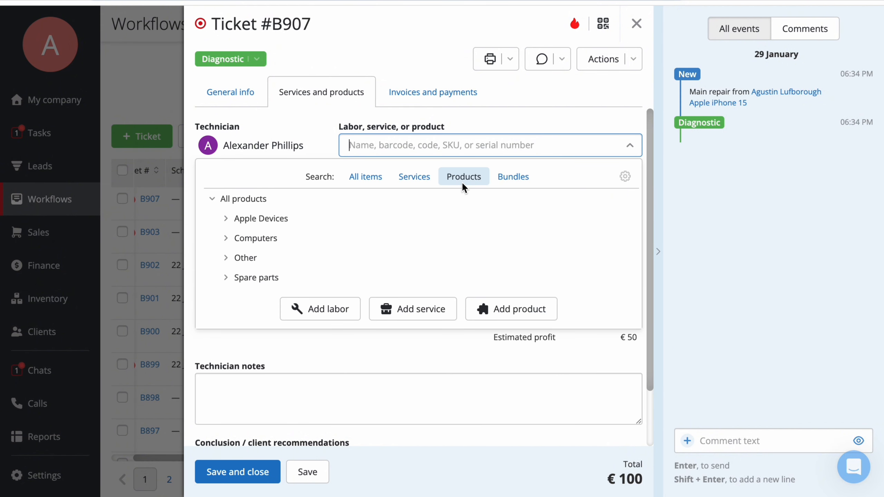
{"action": "left_click", "coordinate": [477, 218]}
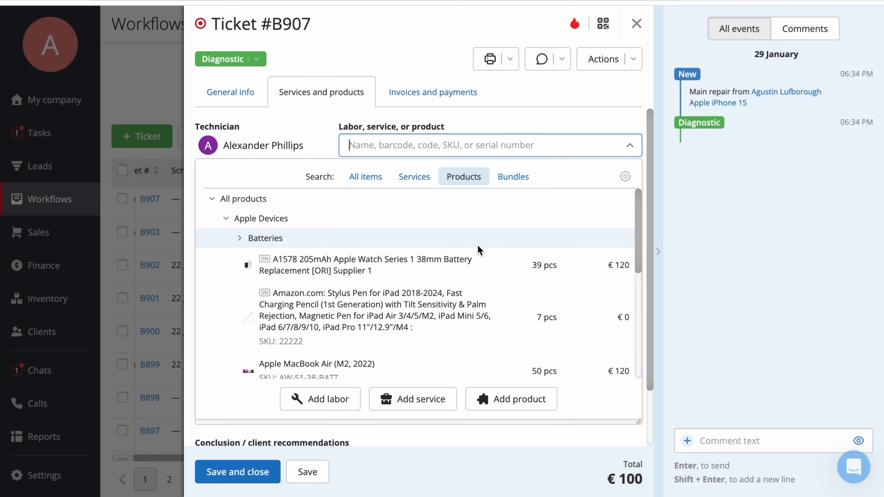
{"action": "scroll", "coordinate": [471, 264], "scroll_direction": "down", "scroll_amount": 5}
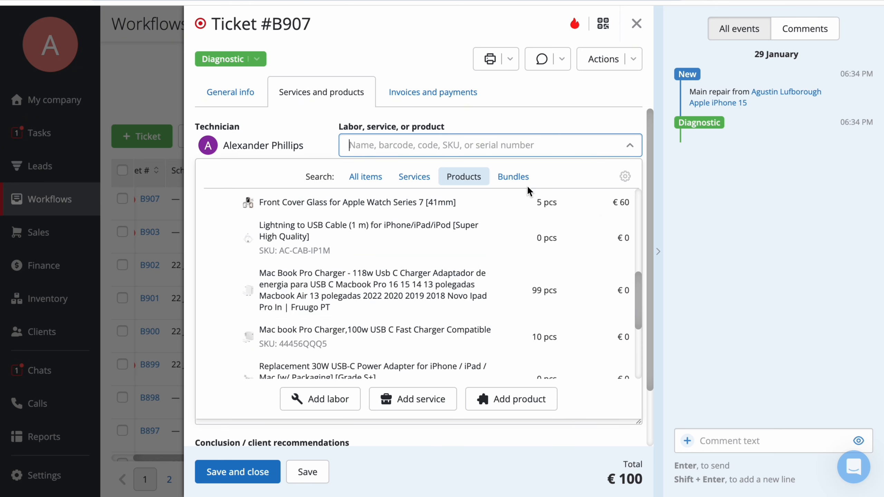
- Add the Screen replacement bundle to the ticket with quantity 1
{"action": "left_click", "coordinate": [514, 179]}
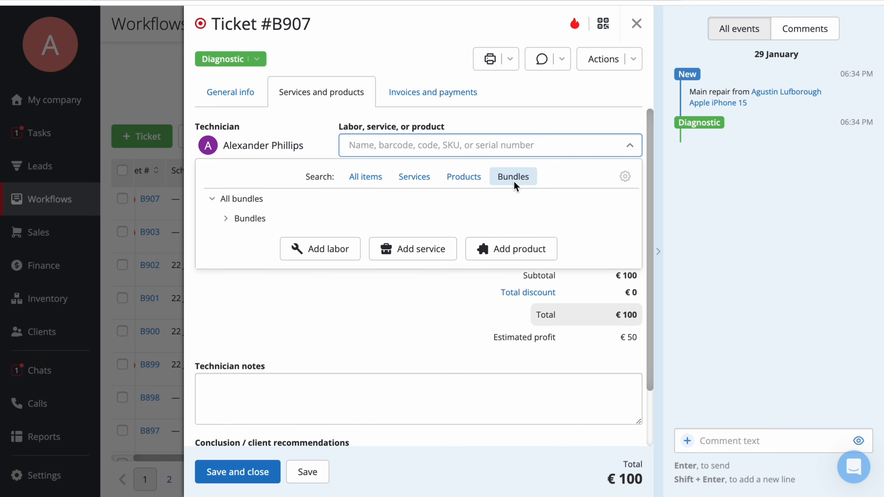
{"action": "left_click", "coordinate": [481, 215]}
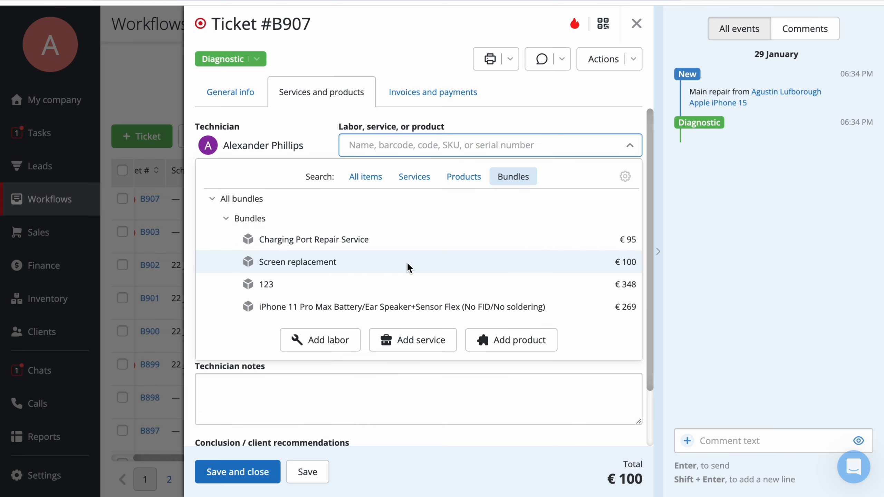
{"action": "left_click", "coordinate": [407, 263]}
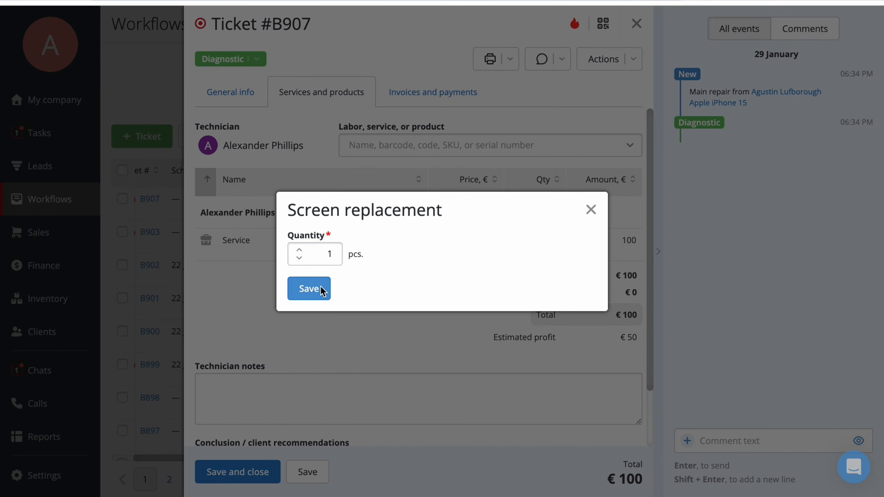
{"action": "left_click", "coordinate": [308, 288]}
- Inspect the items inside the Screen replacement bundle in the company's bundles list
{"action": "scroll", "coordinate": [348, 372], "scroll_direction": "down", "scroll_amount": 3}
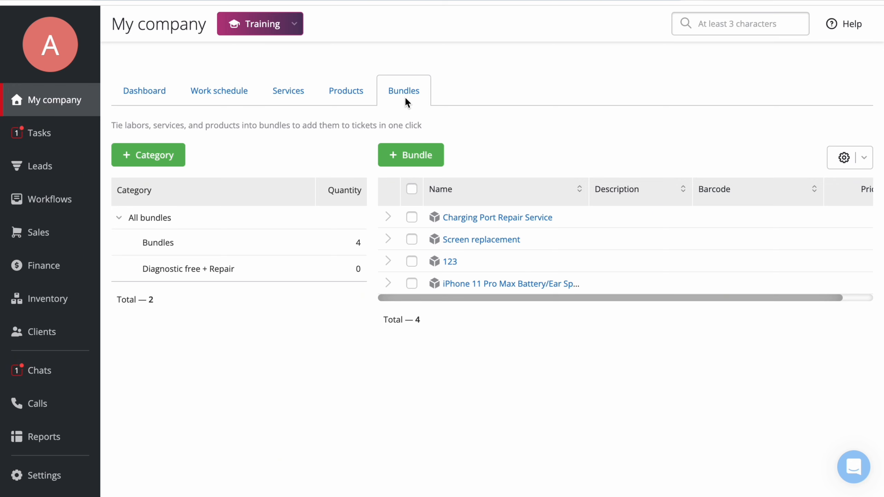
{"action": "left_click", "coordinate": [390, 238]}
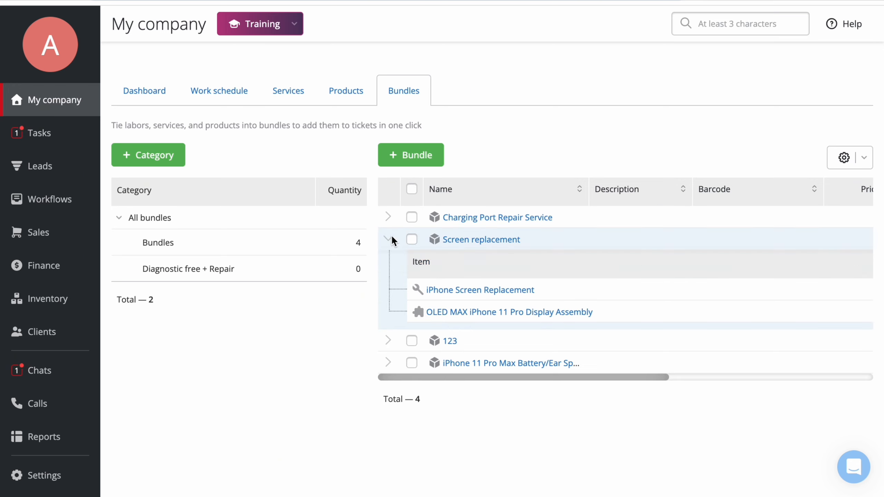
{"action": "left_click", "coordinate": [390, 219]}
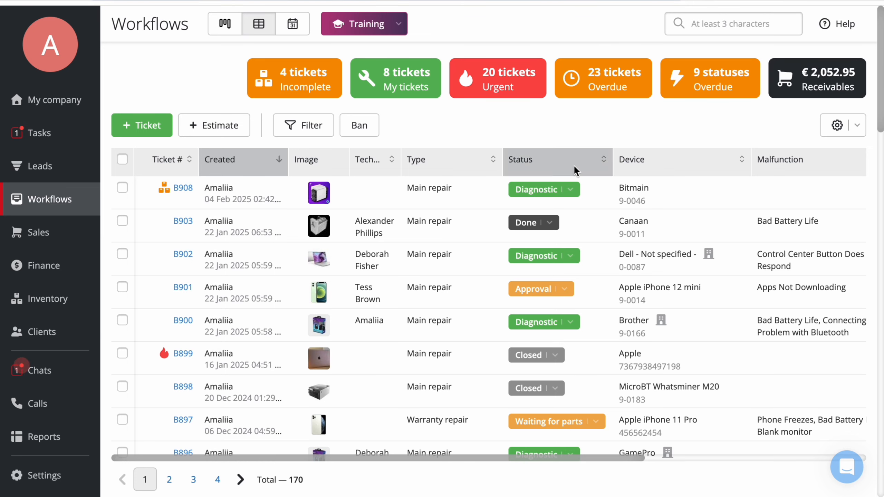
- Change ticket B908's status to Approval
{"action": "left_click", "coordinate": [570, 191]}
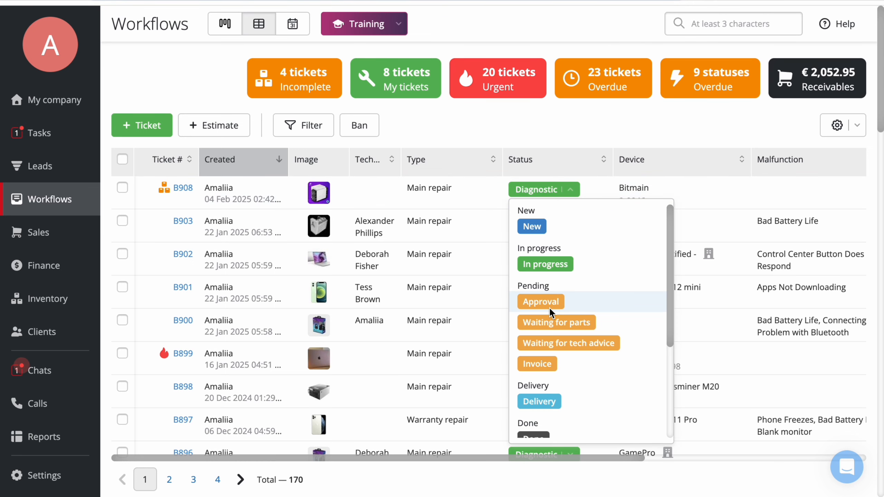
{"action": "left_click", "coordinate": [575, 304]}
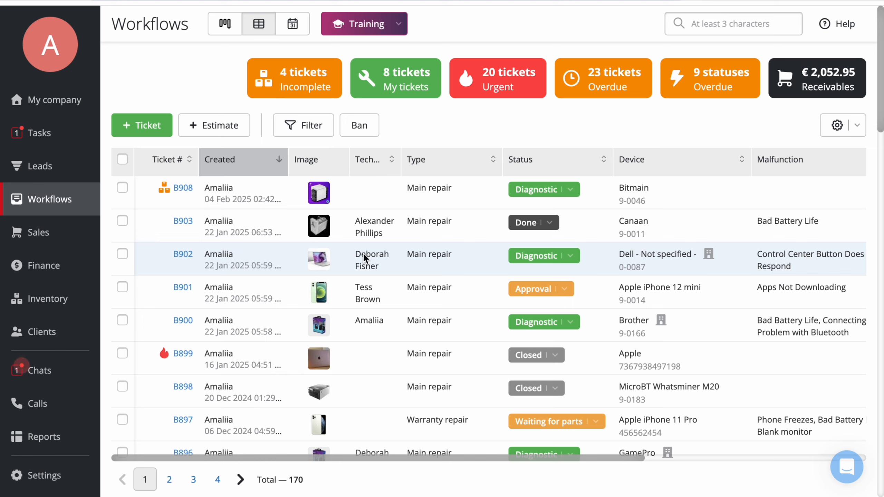
- Open ticket B908 and view its public client page through the ticket's shared link
{"action": "left_click", "coordinate": [183, 188]}
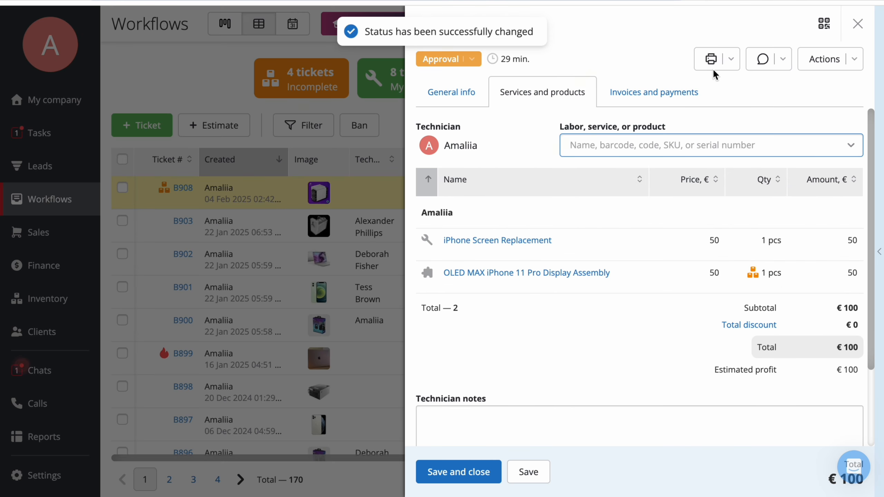
{"action": "left_click", "coordinate": [828, 59]}
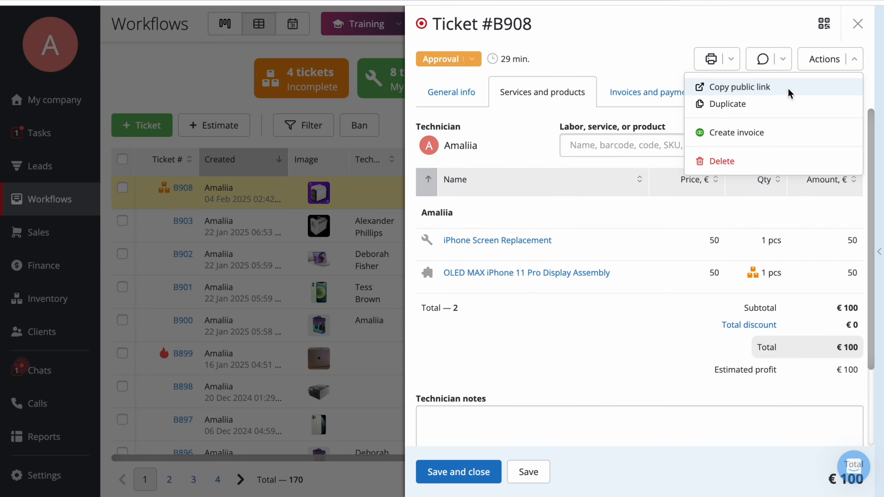
{"action": "left_click", "coordinate": [783, 59]}
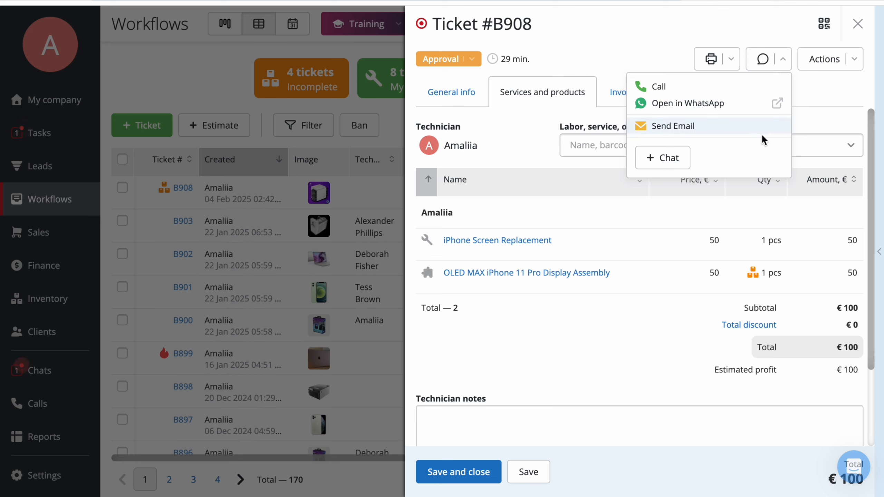
{"action": "left_click", "coordinate": [576, 54]}
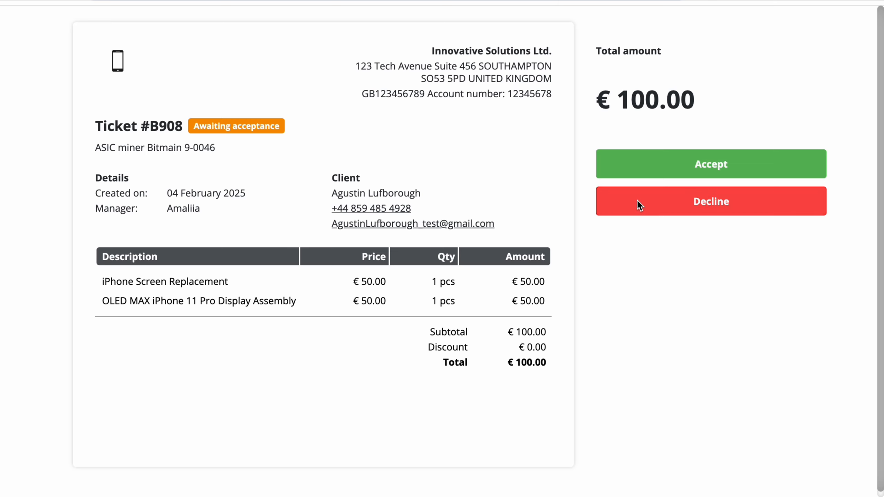
- Accept the ticket on the public page with a drawn client signature, then close the page
{"action": "left_click", "coordinate": [618, 166]}
{"action": "mouse_move", "coordinate": [377, 232]}
{"action": "left_mouse_down"}
{"action": "mouse_move", "coordinate": [404, 198]}
{"action": "mouse_move", "coordinate": [508, 165]}
{"action": "left_mouse_up"}
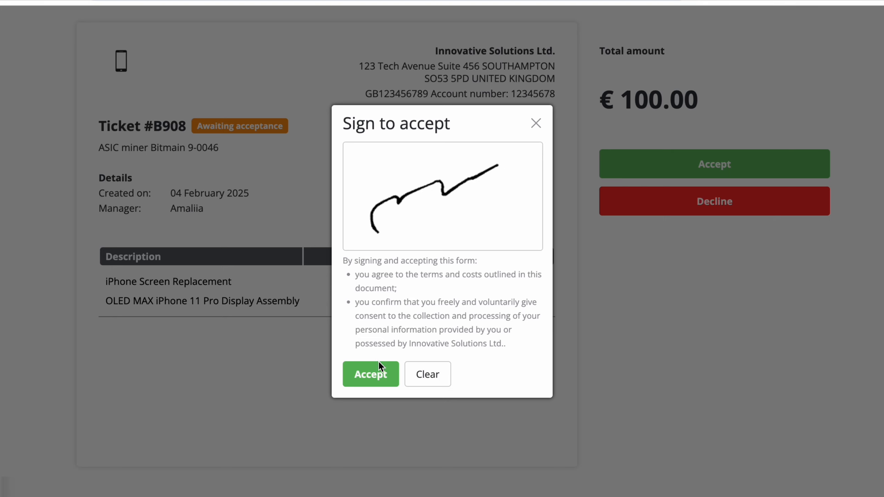
{"action": "left_click", "coordinate": [380, 371]}
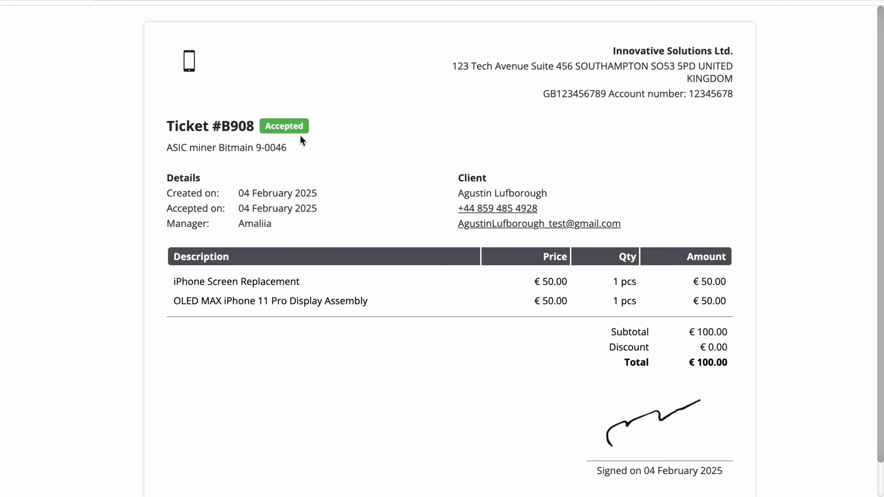
{"action": "key", "text": "ctrl+w"}
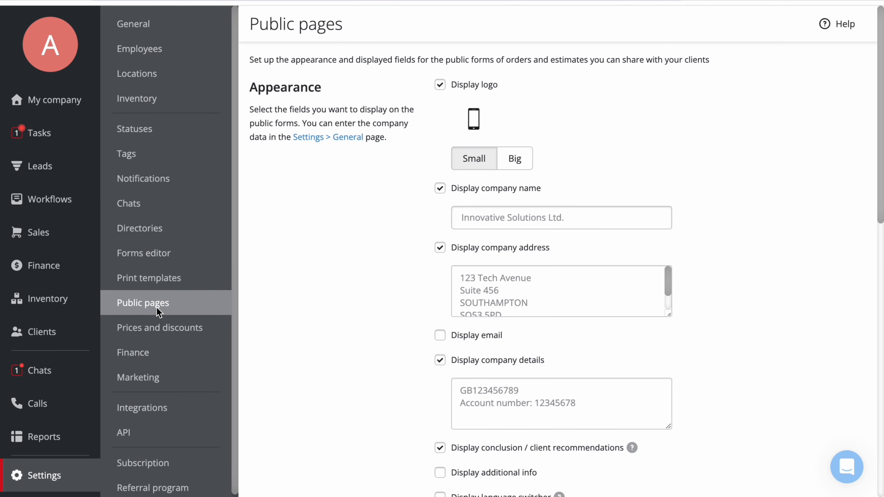
- Review the public pages settings for company name display and required client signature on ticket acceptance, and save them
{"action": "left_click", "coordinate": [439, 188]}
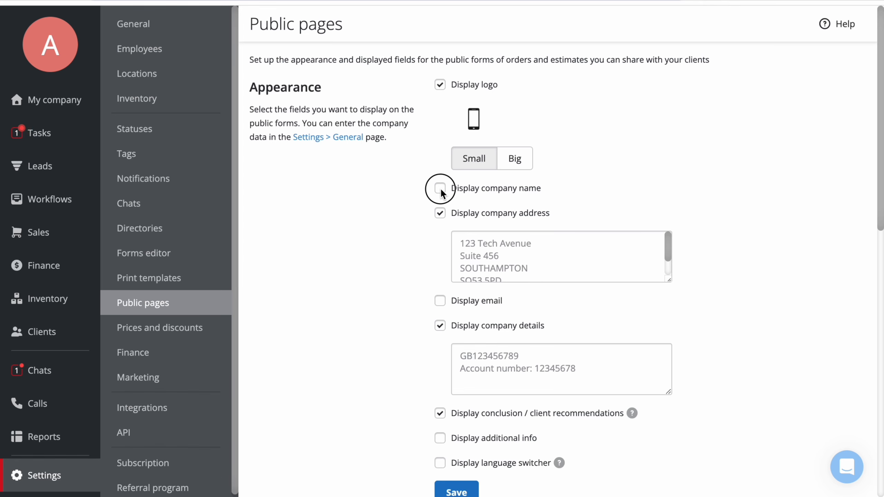
{"action": "left_click", "coordinate": [439, 189]}
{"action": "scroll", "coordinate": [358, 250], "scroll_direction": "down", "scroll_amount": 5}
{"action": "scroll", "coordinate": [356, 243], "scroll_direction": "down", "scroll_amount": 8}
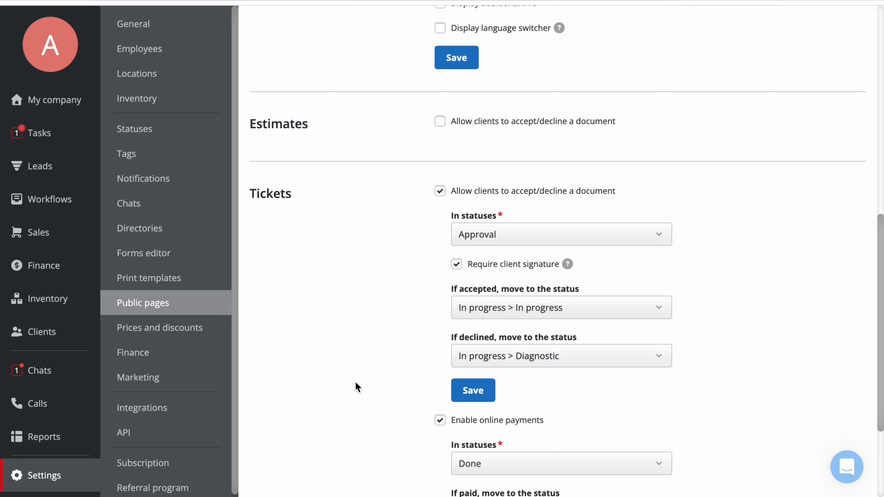
{"action": "left_click", "coordinate": [456, 264]}
{"action": "left_click", "coordinate": [457, 264]}
{"action": "left_click", "coordinate": [457, 388]}
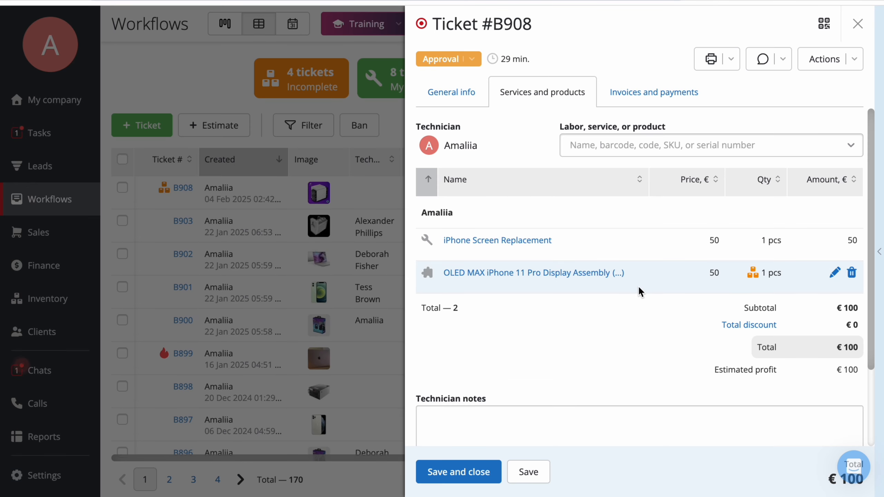
- Edit the OLED MAX iPhone 11 Pro Display Assembly item to deduct 1 pc from Cell 1 of the warehouse
{"action": "left_click", "coordinate": [637, 290]}
{"action": "left_click", "coordinate": [615, 204]}
{"action": "type", "text": "1"}
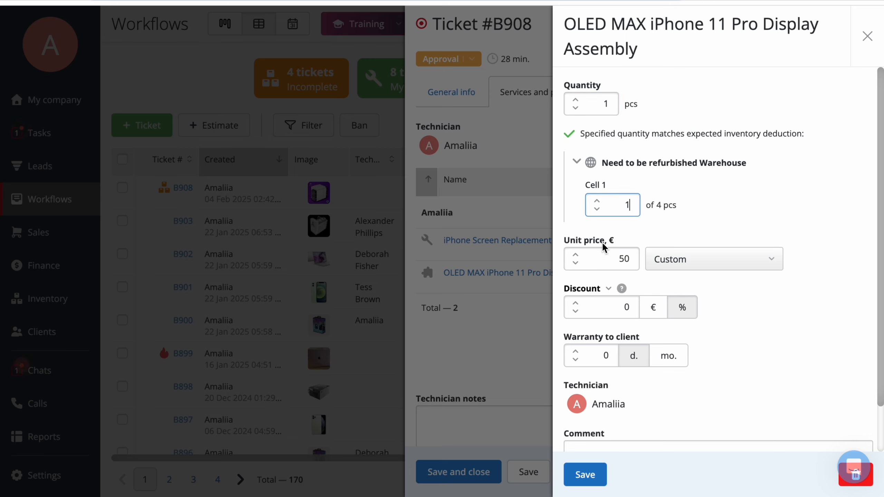
{"action": "left_click", "coordinate": [585, 474]}
- Set ticket B908's status to Done and transfer the Bitmain device to the Location warehouse Workshop, Repairs bin
{"action": "left_click", "coordinate": [470, 59]}
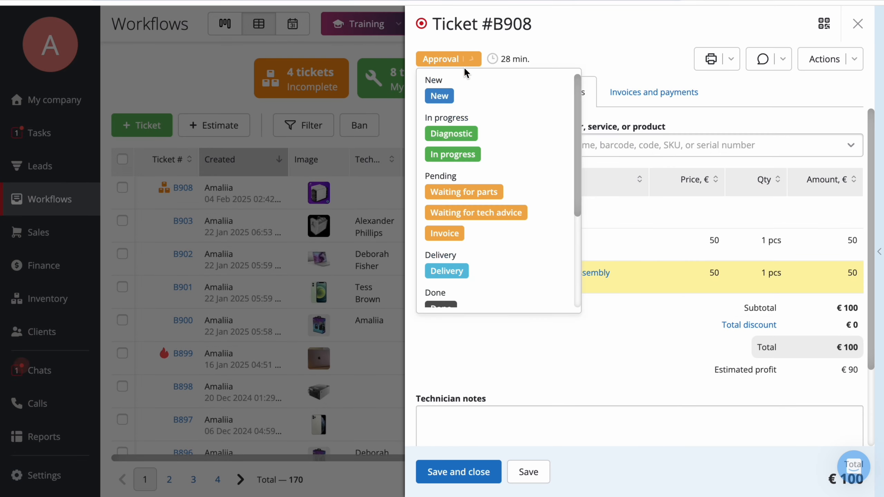
{"action": "scroll", "coordinate": [470, 268], "scroll_direction": "down", "scroll_amount": 2}
{"action": "left_click", "coordinate": [473, 256]}
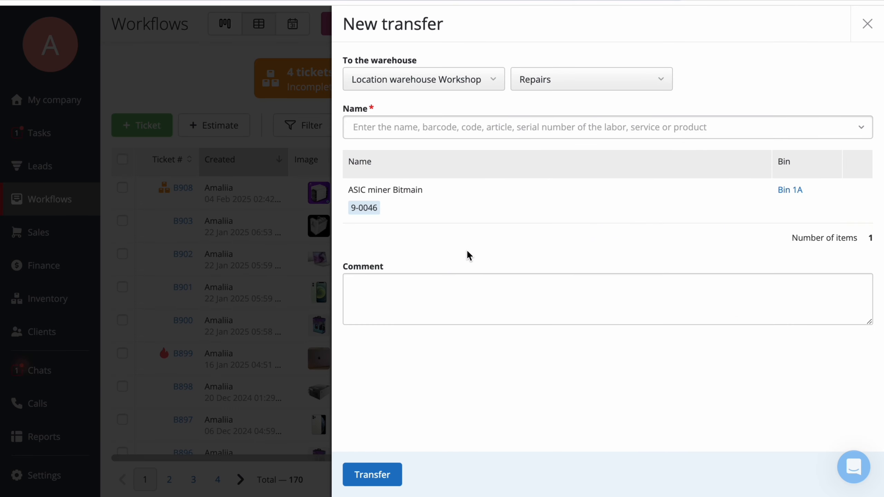
{"action": "left_click", "coordinate": [392, 472]}
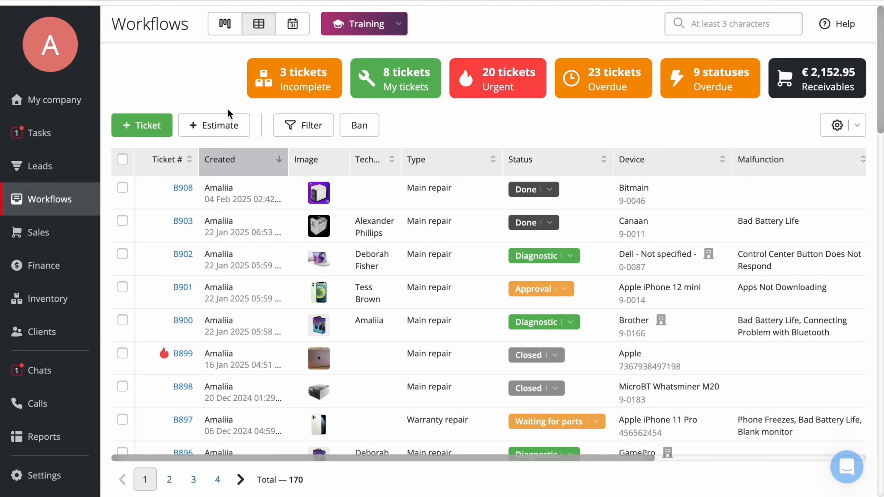
- Change ticket B908's status in the list to Paid via Stripe
{"action": "left_click", "coordinate": [541, 190]}
{"action": "scroll", "coordinate": [558, 309], "scroll_direction": "down", "scroll_amount": 4}
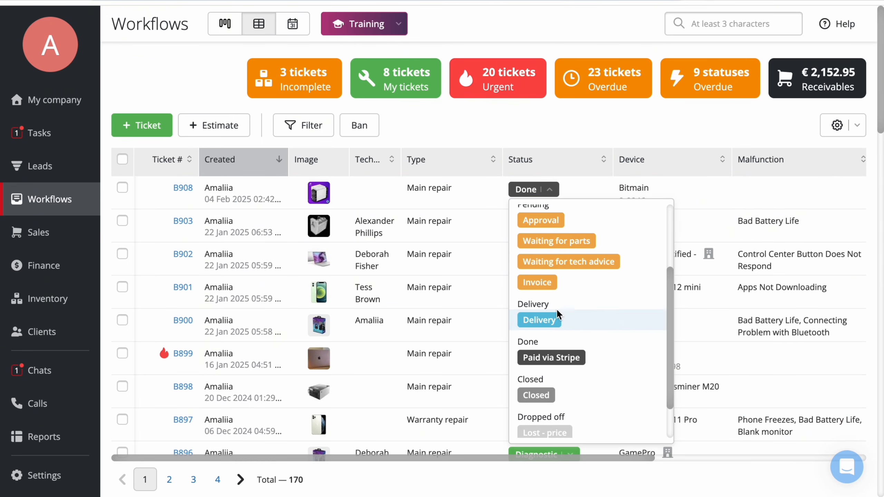
{"action": "left_click", "coordinate": [562, 345]}
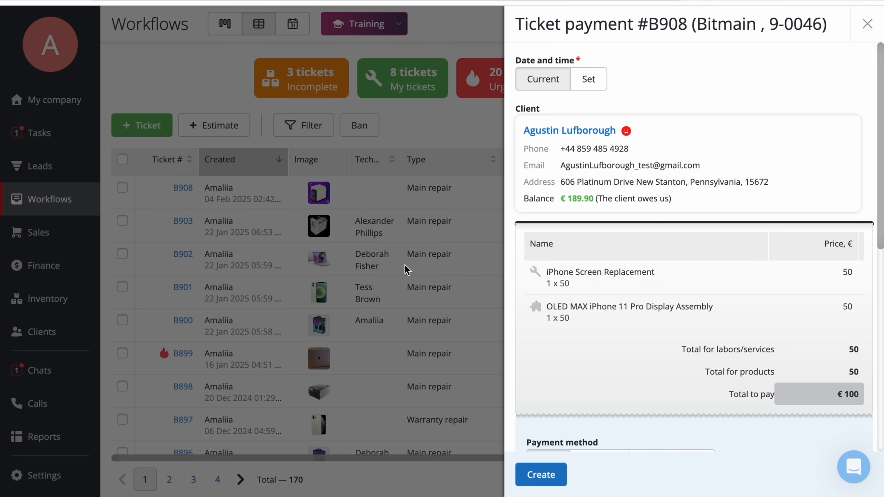
- Record the ticket's €100 payment with the Cash payment method into the Cash cashbox and create it
{"action": "scroll", "coordinate": [616, 369], "scroll_direction": "down", "scroll_amount": 5}
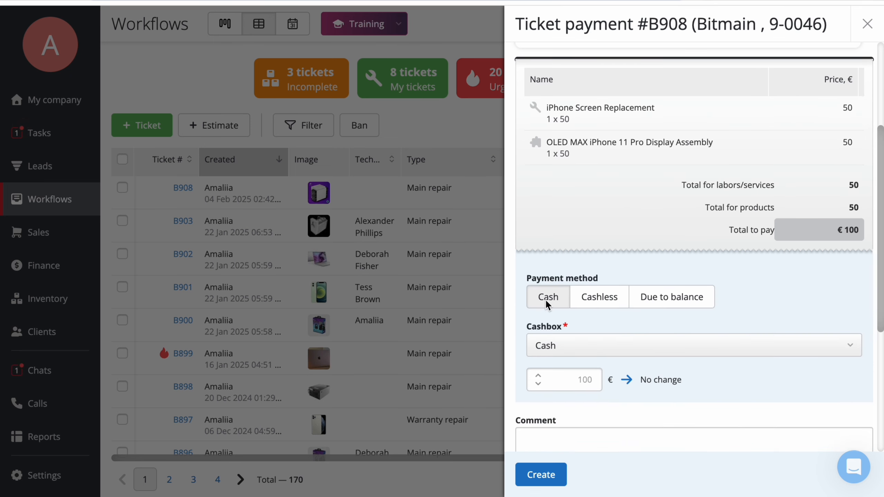
{"action": "left_click", "coordinate": [594, 303]}
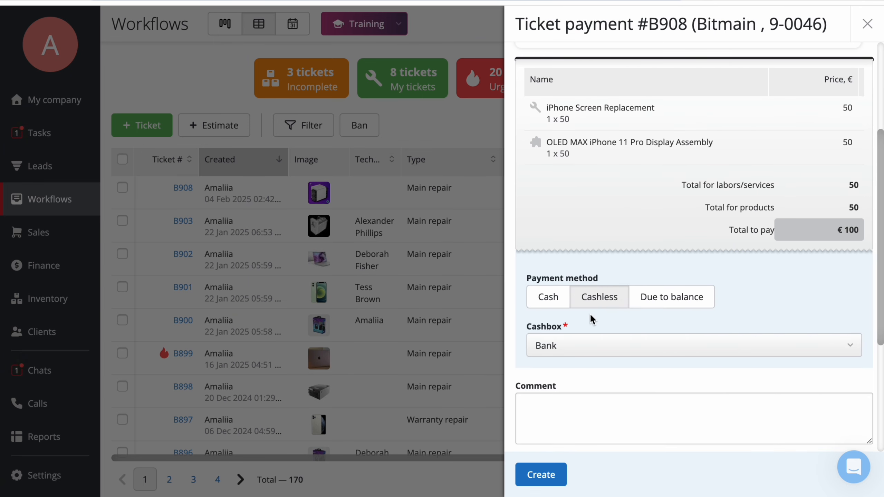
{"action": "left_click", "coordinate": [550, 299]}
{"action": "scroll", "coordinate": [671, 257], "scroll_direction": "down", "scroll_amount": 3}
{"action": "left_click", "coordinate": [661, 233]}
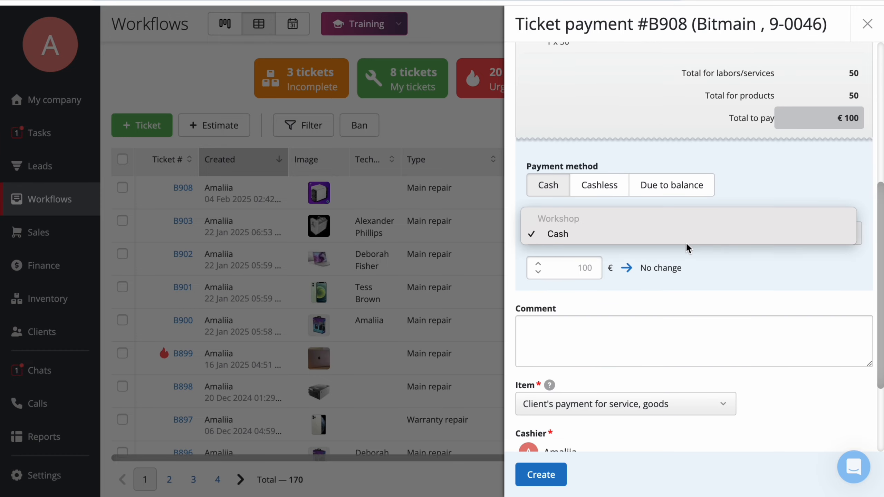
{"action": "left_click", "coordinate": [560, 234]}
{"action": "left_click", "coordinate": [541, 474]}
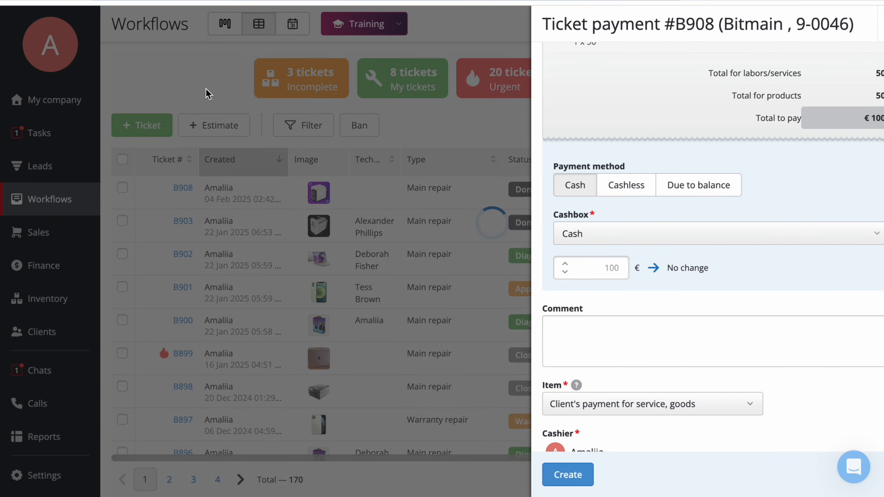